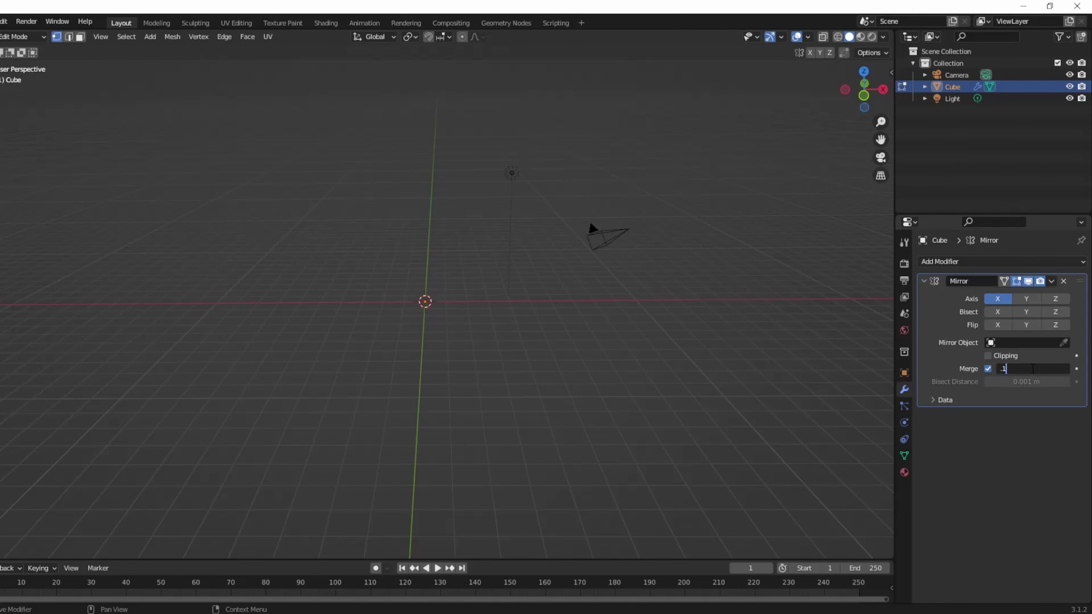
# Give the mirrored vertex Skin and Subdivision Surface modifiers and apply its scale
pyautogui.hotkey('ctrl', '2')
pyautogui.hotkey('ctrl', 'a')
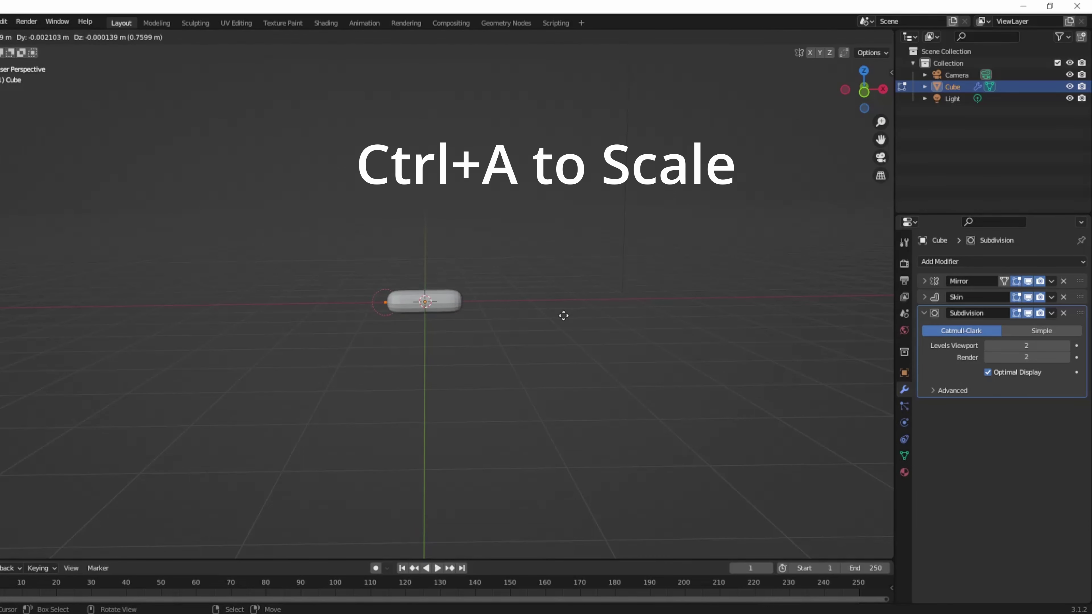
# Stretch the capsule sideways along X and extrude a leg straight down
pyautogui.press('x')
pyautogui.click(557, 315)
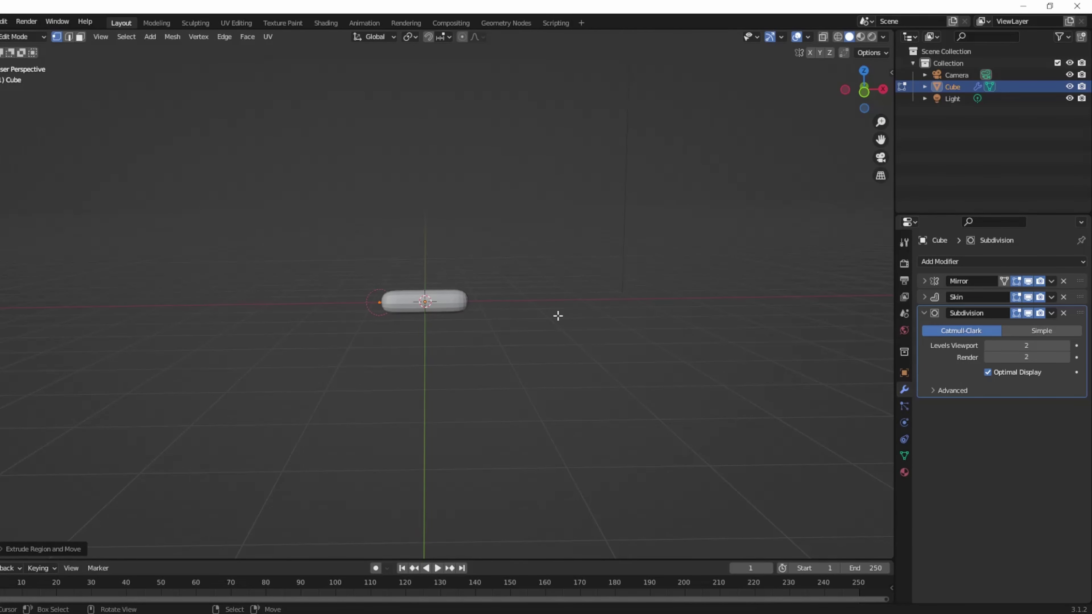
pyautogui.press('e')
pyautogui.press('z')
pyautogui.click(557, 441)
# Extrude a vertical torso from the hips and an arm out along X
pyautogui.click(425, 301)
pyautogui.press('e')
pyautogui.press('z')
pyautogui.click(549, 158)
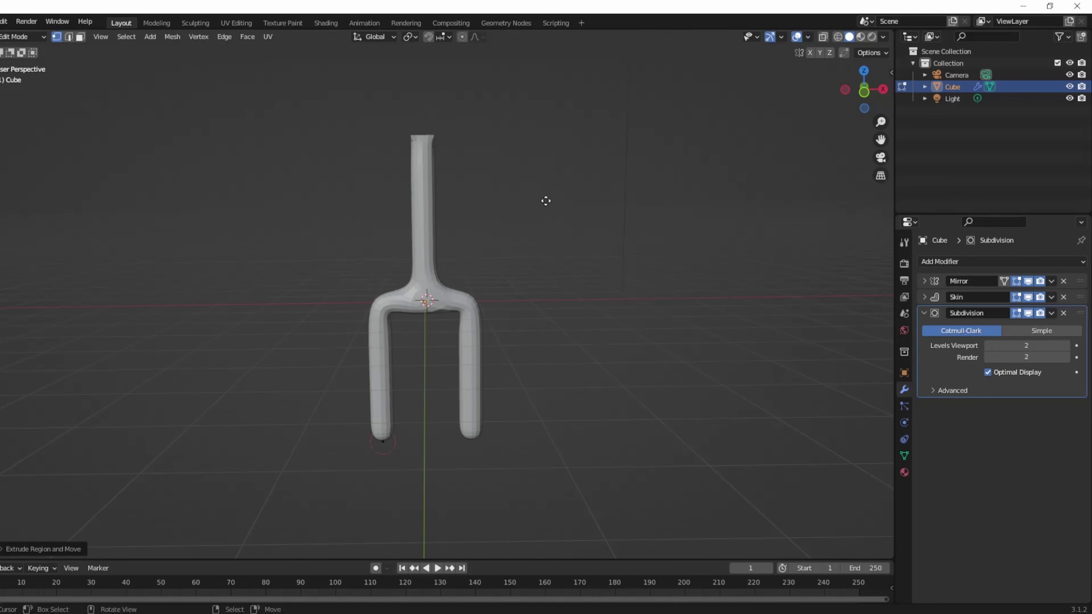
pyautogui.press('e')
pyautogui.press('x')
pyautogui.click(672, 206)
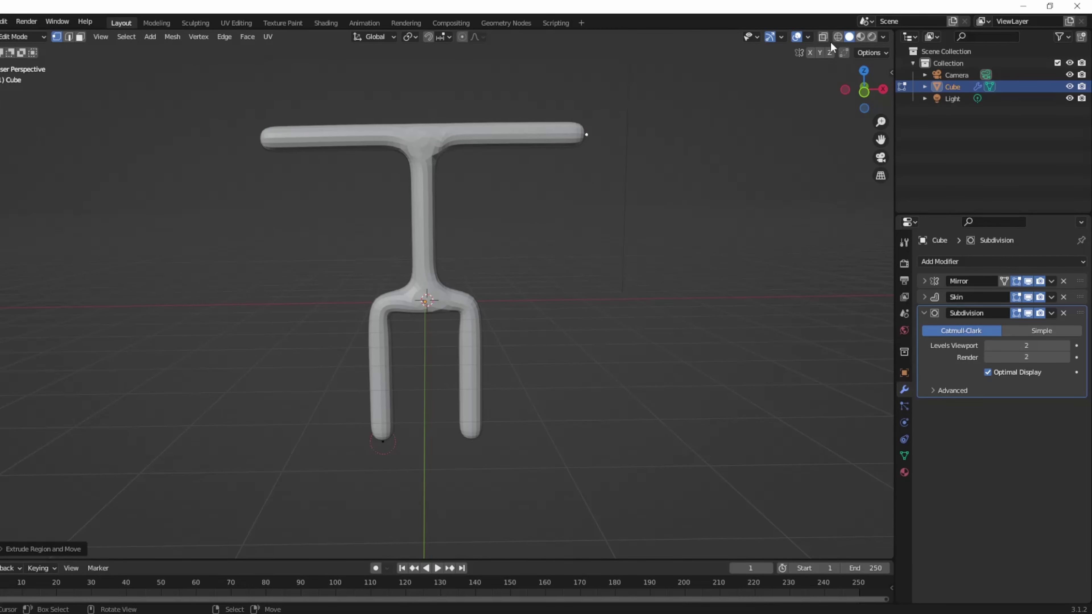
# Turn on X-ray, extrude a vertical neck from the shoulders, and expand the Skin settings
pyautogui.click(822, 36)
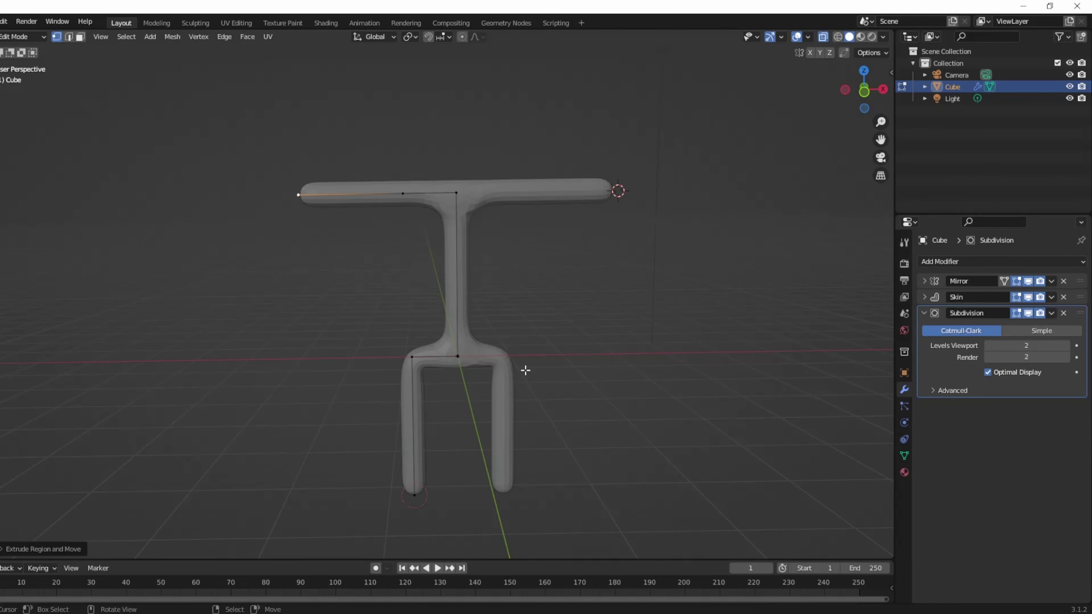
pyautogui.click(459, 200)
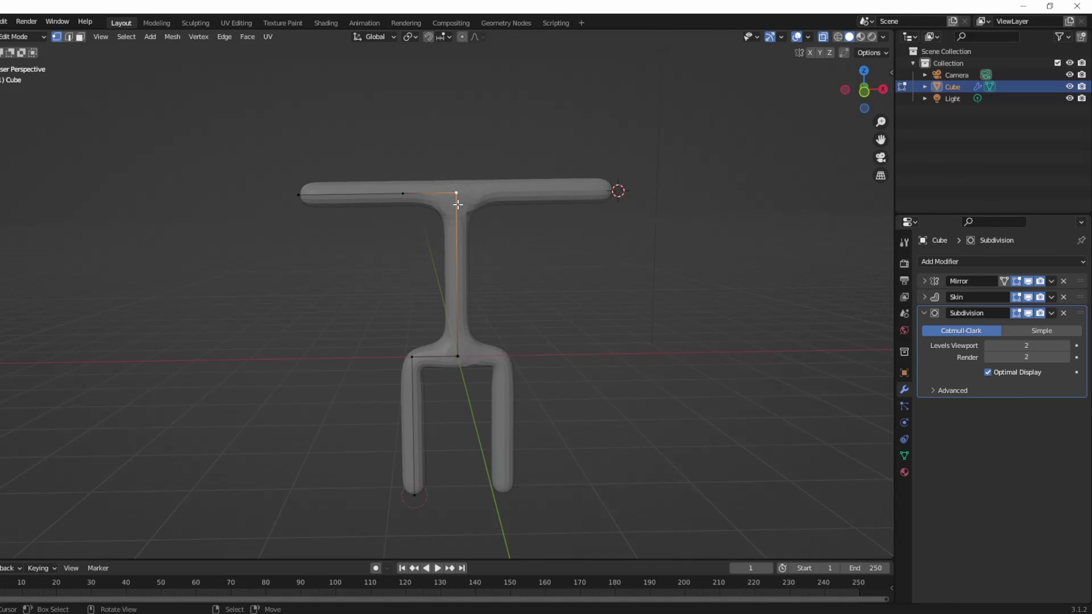
pyautogui.press('e')
pyautogui.press('z')
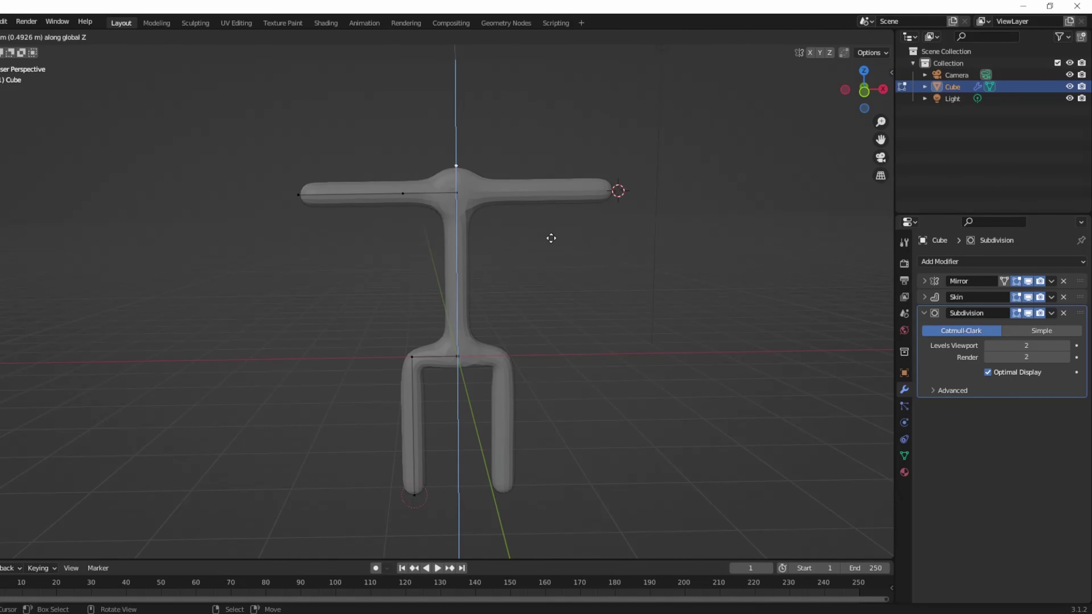
pyautogui.click(552, 137)
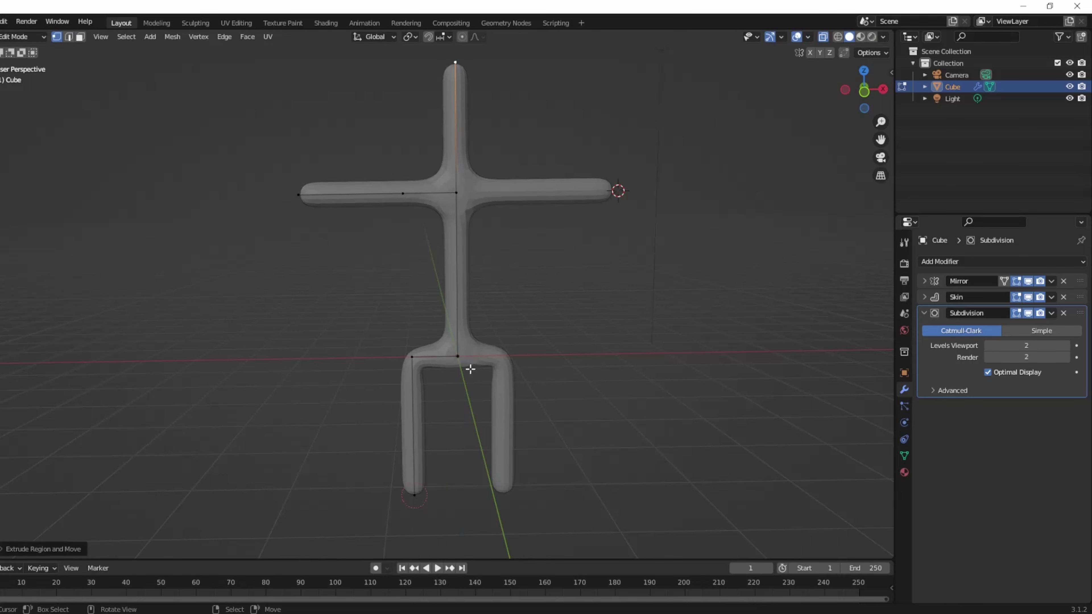
pyautogui.click(461, 361)
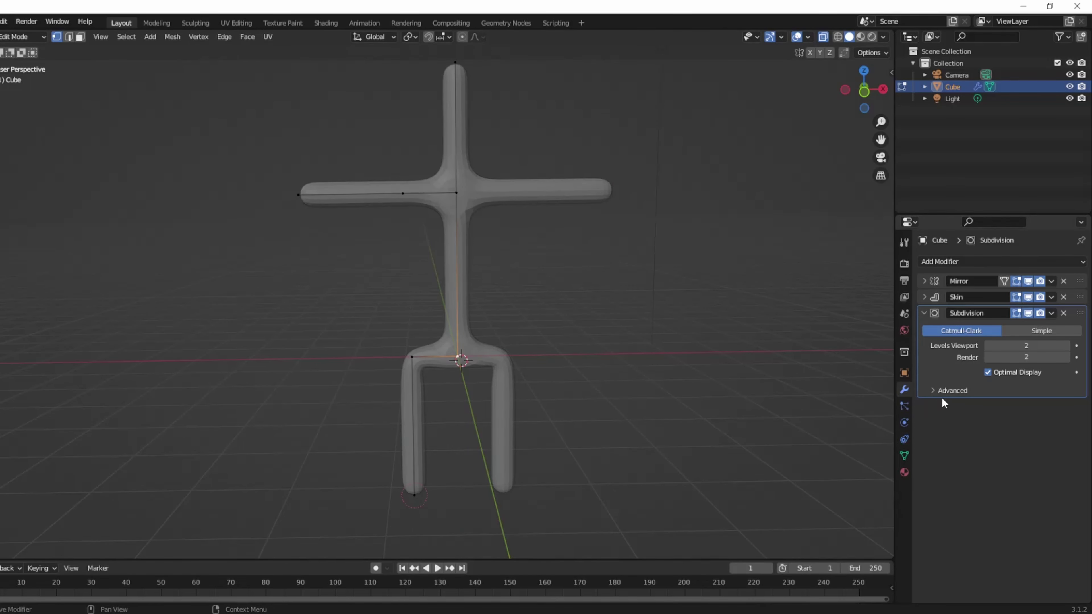
pyautogui.click(925, 297)
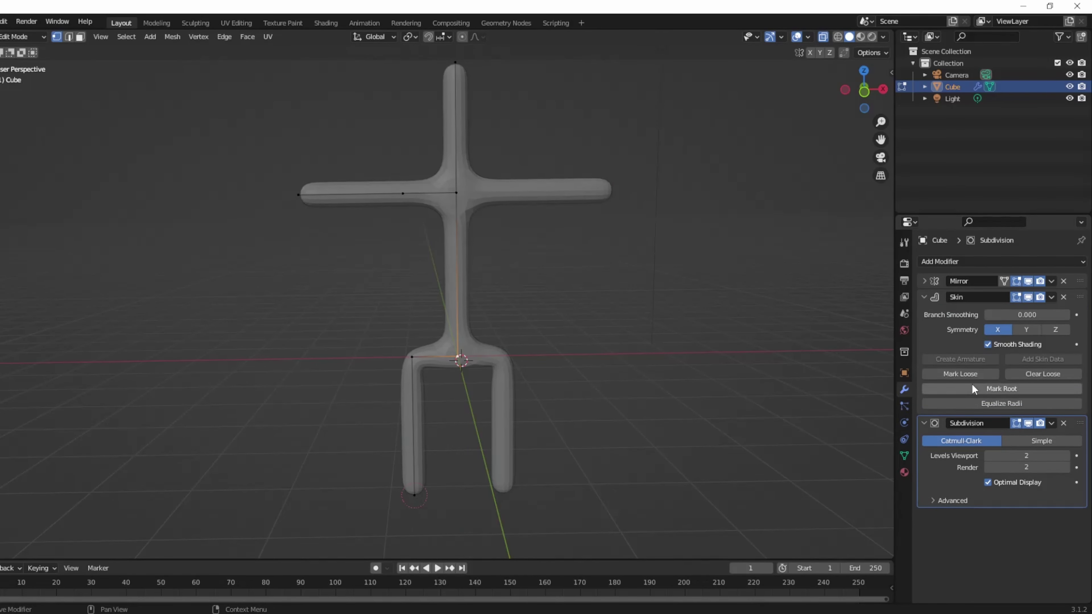
# Loop-cut the neck edge and start enlarging the skin radius at the top neck vertex
pyautogui.moveTo(518, 206)
pyautogui.mouseDown(button='middle')
pyautogui.moveTo(544, 244)
pyautogui.moveTo(560, 214)
pyautogui.moveTo(549, 231)
pyautogui.moveTo(521, 205)
pyautogui.mouseUp(button='middle')
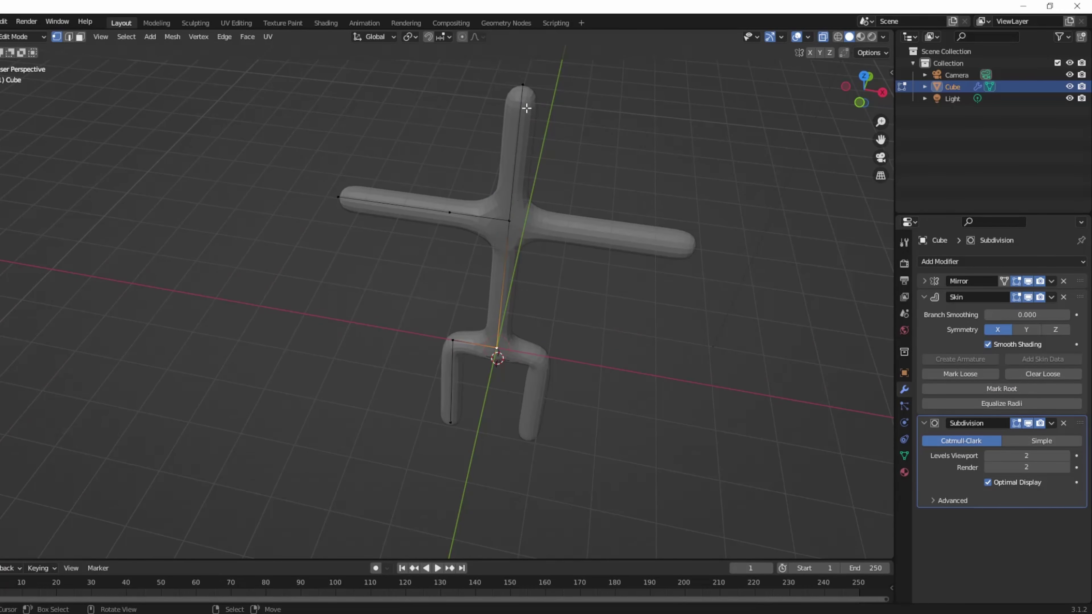
pyautogui.click(533, 179)
pyautogui.hotkey('ctrl', 'a')
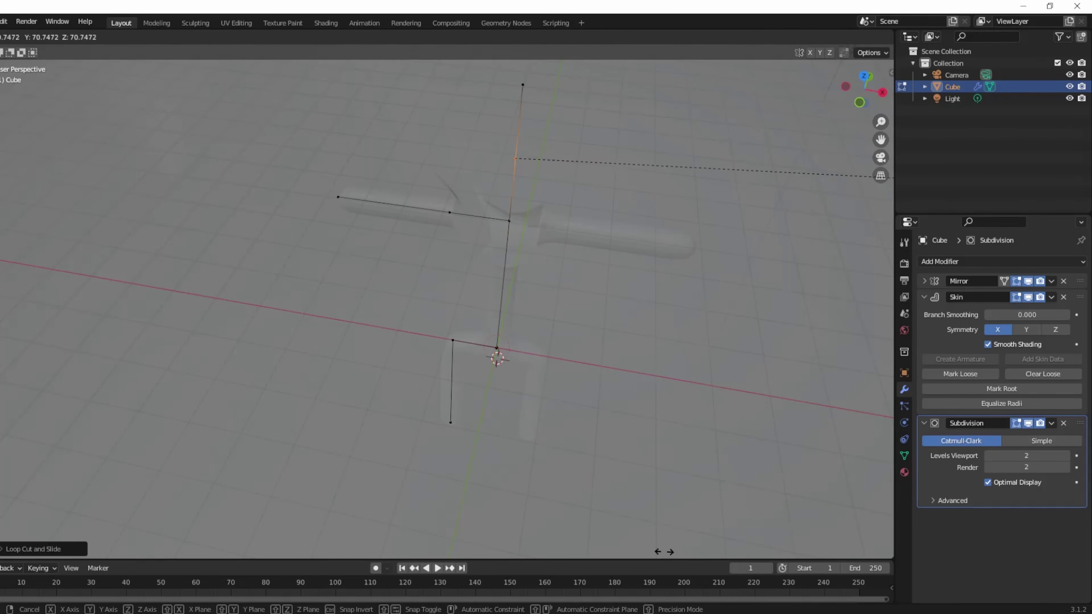
# Knife-cut a new vertex into the neck edge and move it vertically
pyautogui.press('k')
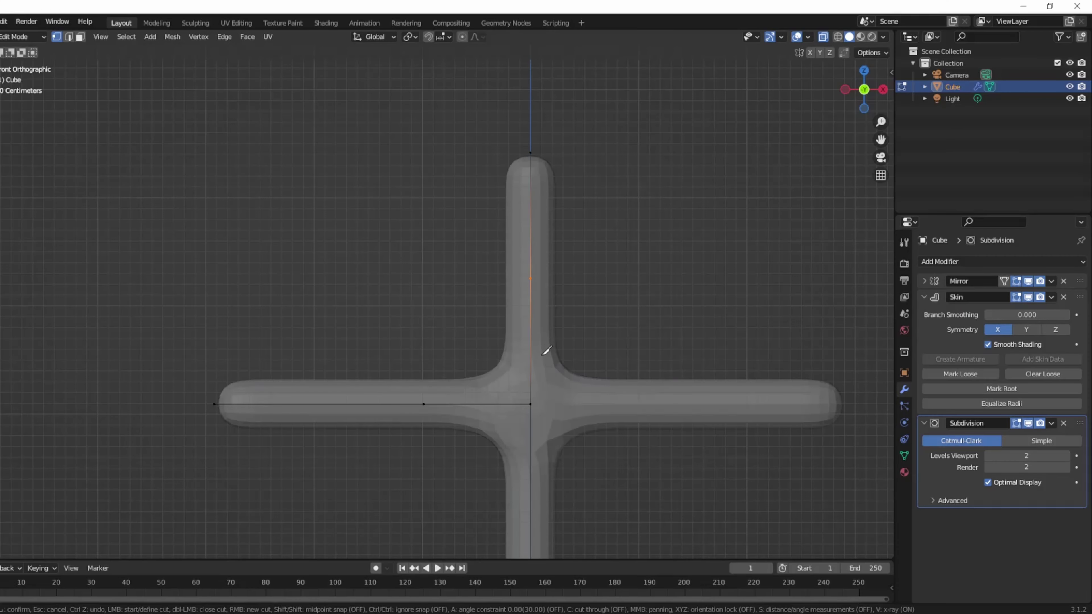
pyautogui.click(532, 284)
pyautogui.press('Return')
pyautogui.press('g')
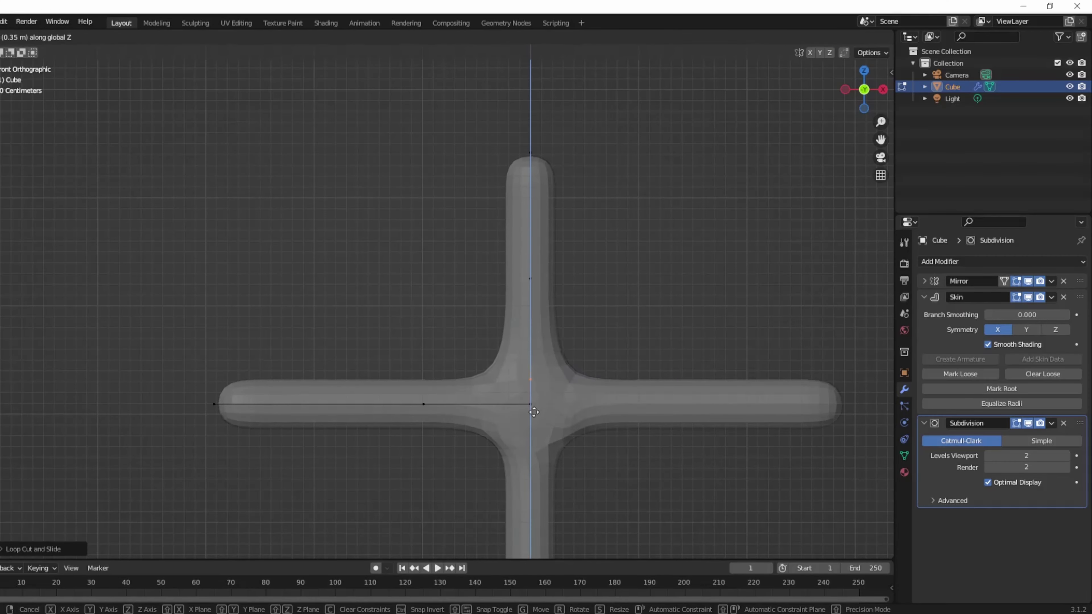
pyautogui.click(808, 413)
# Balloon the skin at the new neck vertex into a head and bevel it
pyautogui.click(539, 284)
pyautogui.hotkey('ctrl', 'a')
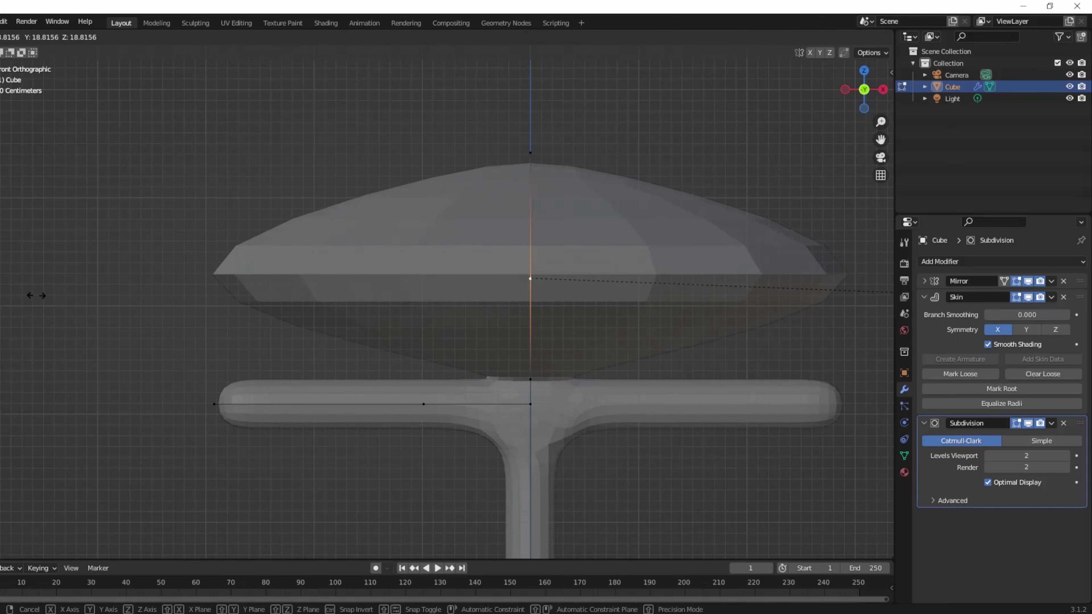
pyautogui.click(744, 297)
pyautogui.hotkey('ctrl', 'shift', 'b')
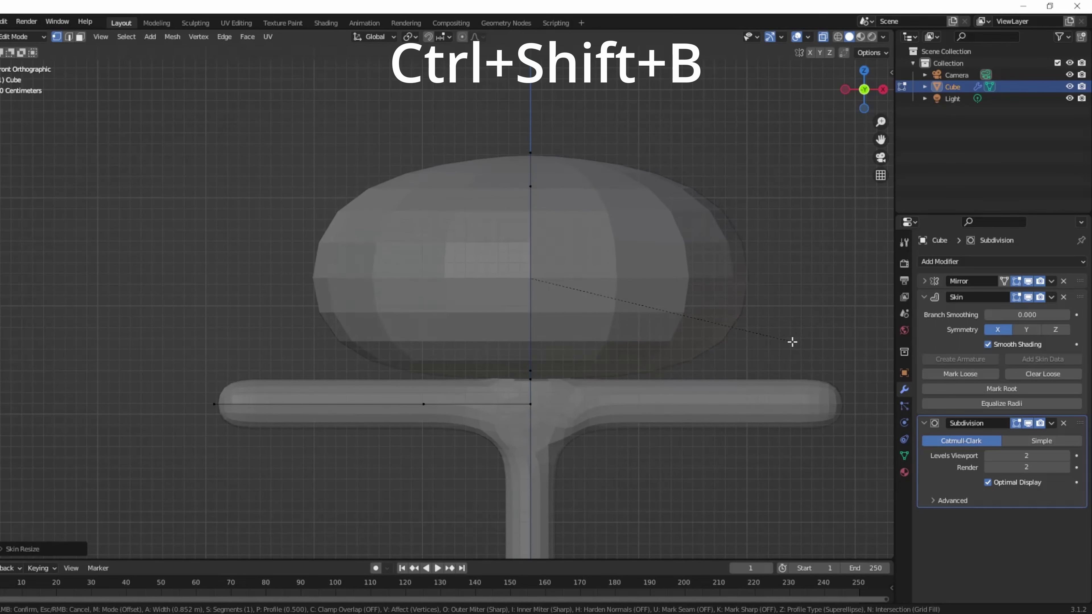
pyautogui.click(773, 339)
# Narrow the upper head vertices along X and pinch the skin at the neck
pyautogui.moveTo(495, 143)
pyautogui.mouseDown()
pyautogui.moveTo(619, 249)
pyautogui.moveTo(621, 373)
pyautogui.mouseUp()
pyautogui.press('s')
pyautogui.press('x')
pyautogui.press('x')
pyautogui.press('x')
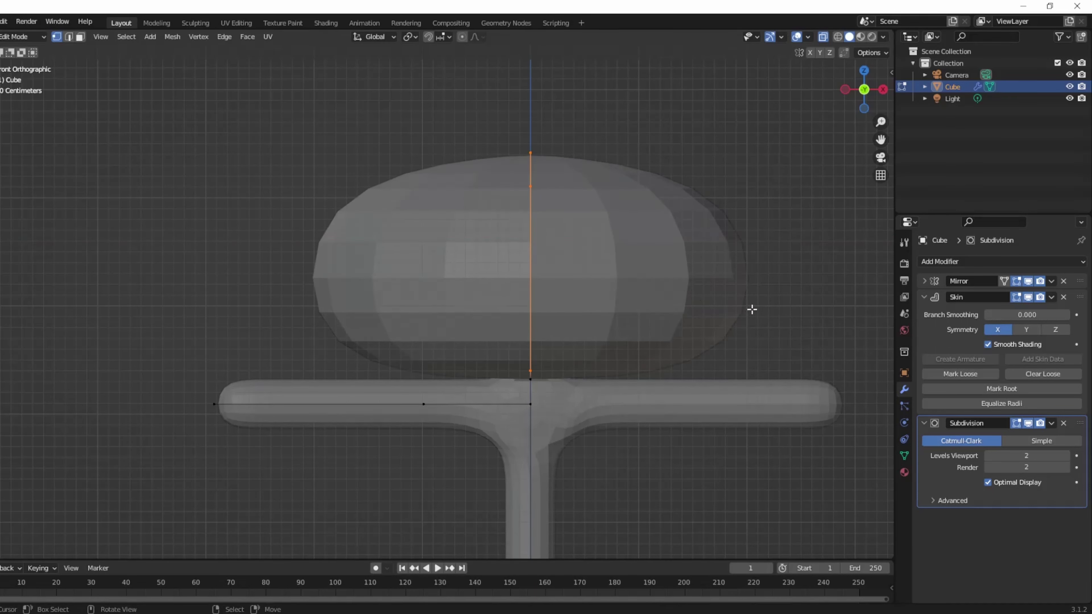
pyautogui.click(688, 301)
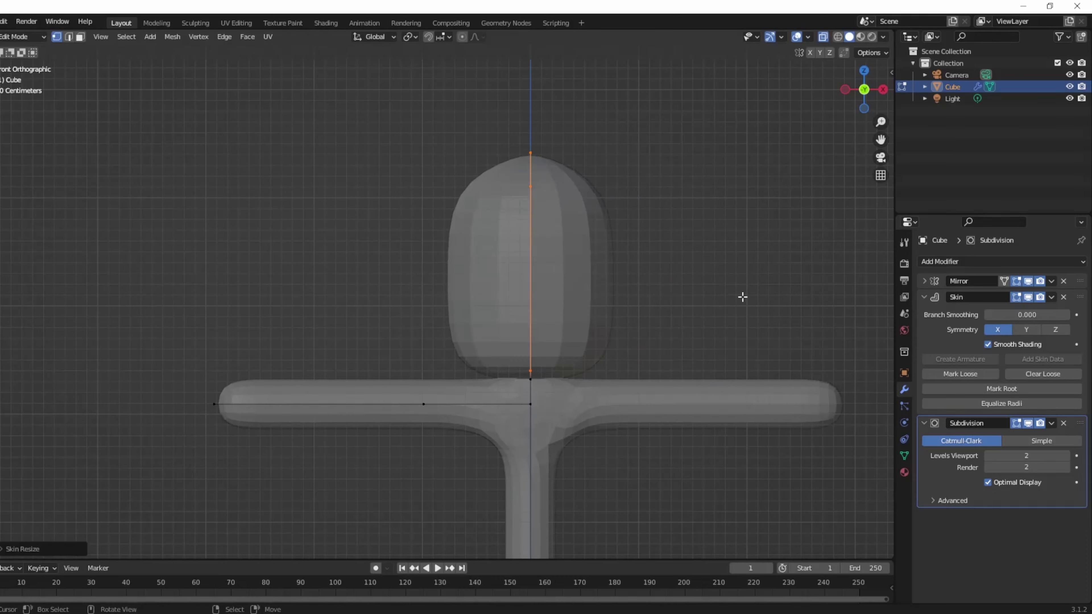
pyautogui.moveTo(741, 297); pyautogui.dragTo(602, 344, button='middle')
pyautogui.click(533, 377)
pyautogui.hotkey('ctrl', 'a')
pyautogui.click(660, 389)
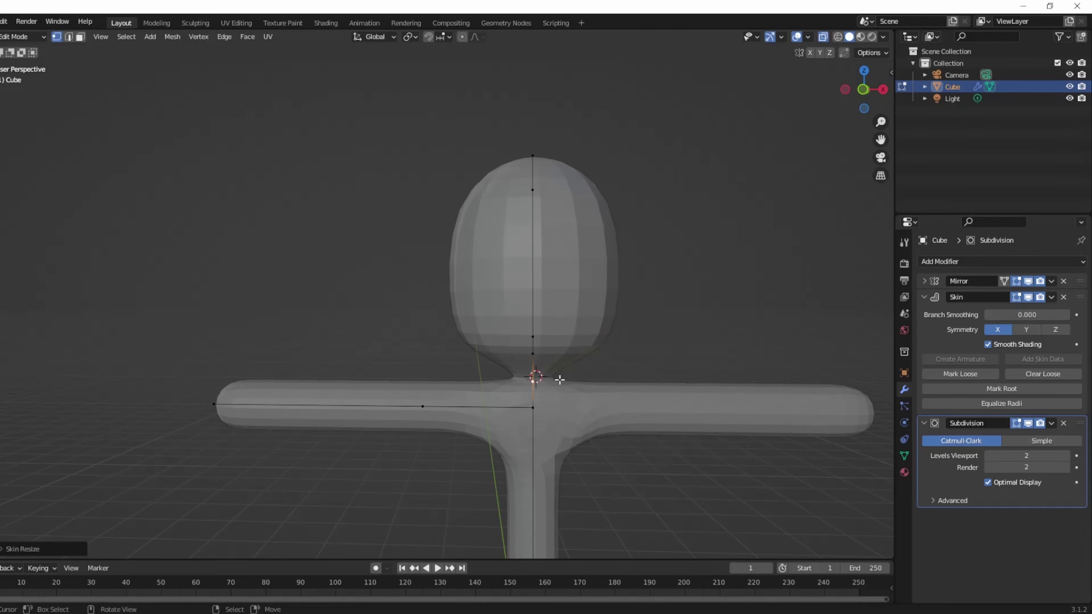
# Lower the top head vertex along Z and move a head-base vertex to reshape the profile
pyautogui.click(528, 171)
pyautogui.press('g')
pyautogui.press('z')
pyautogui.click(583, 214)
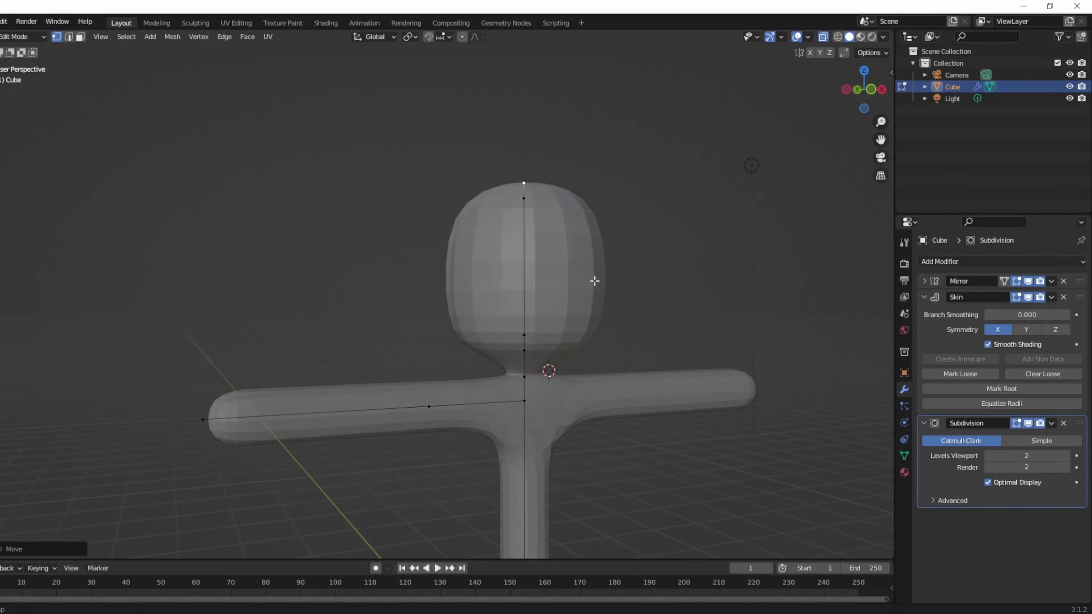
pyautogui.moveTo(592, 280); pyautogui.dragTo(653, 285, button='middle')
pyautogui.press('`')
pyautogui.click(706, 242)
pyautogui.scroll(3, 436, 341)
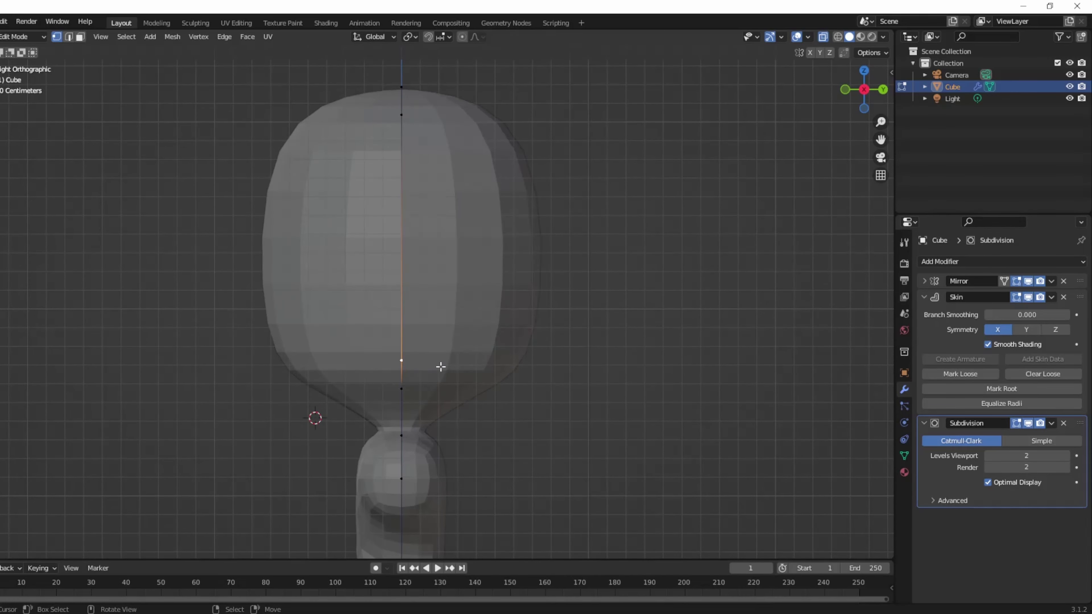
pyautogui.press('g')
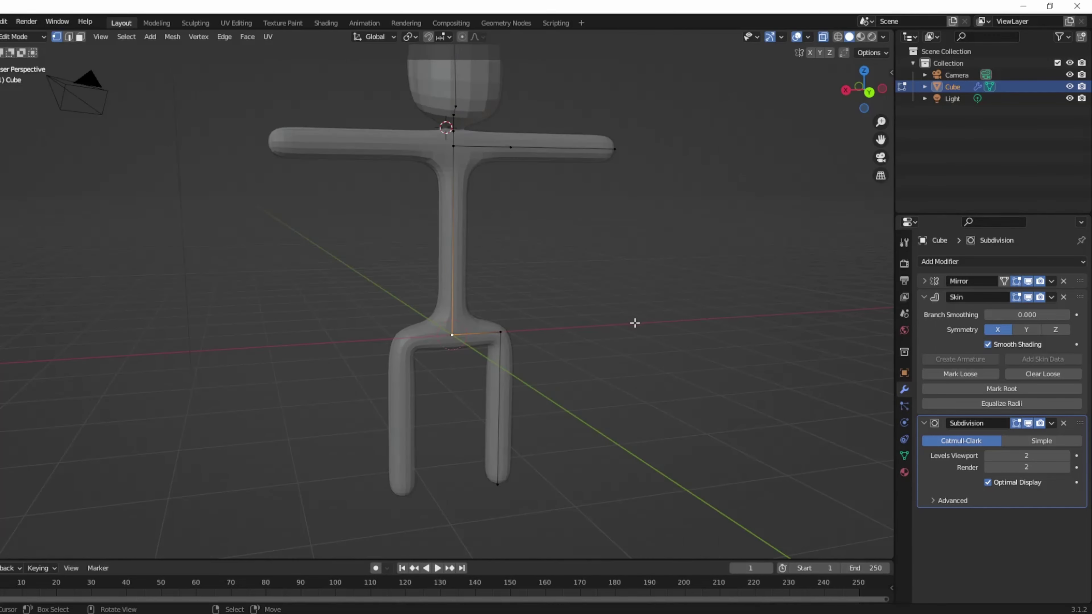
# Skin-resize the torso and hip vertices to reshape the body and legs
pyautogui.moveTo(635, 322); pyautogui.dragTo(604, 324, button='middle')
pyautogui.hotkey('ctrl', 'a')
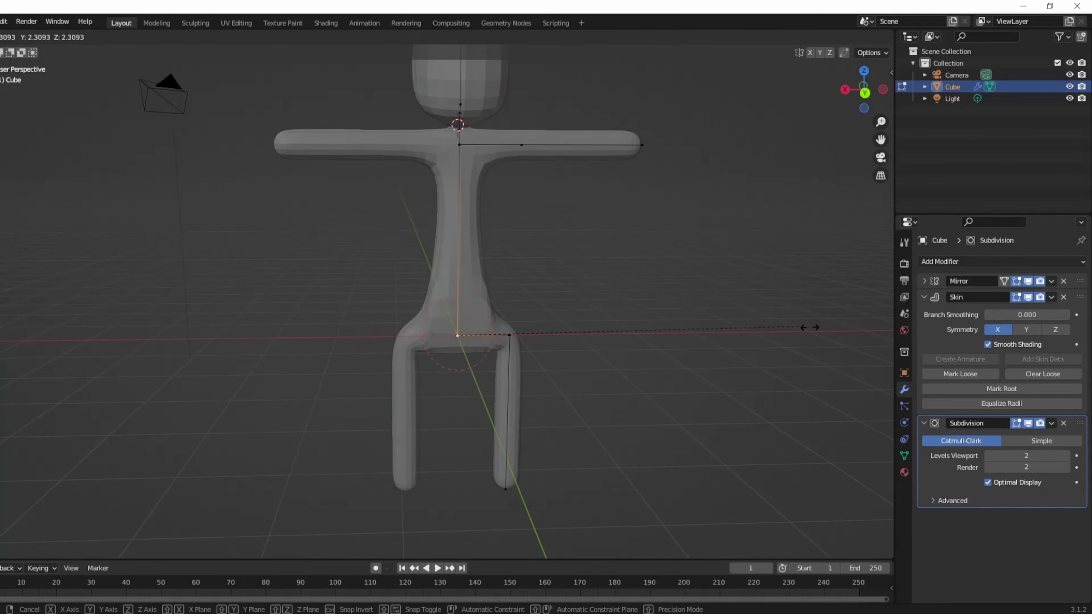
pyautogui.click(662, 329)
pyautogui.click(509, 334)
pyautogui.hotkey('ctrl', 'a')
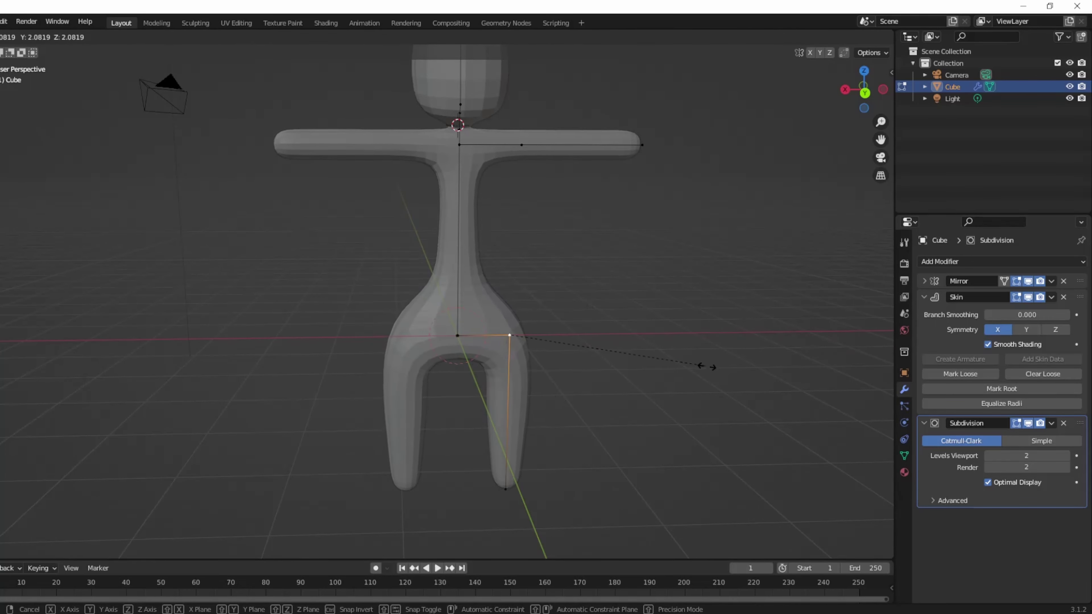
pyautogui.click(660, 368)
# Loop-cut the spine edge for an extra joint and resize the shoulder skin narrower
pyautogui.hotkey('ctrl', 'r')
pyautogui.click(559, 273)
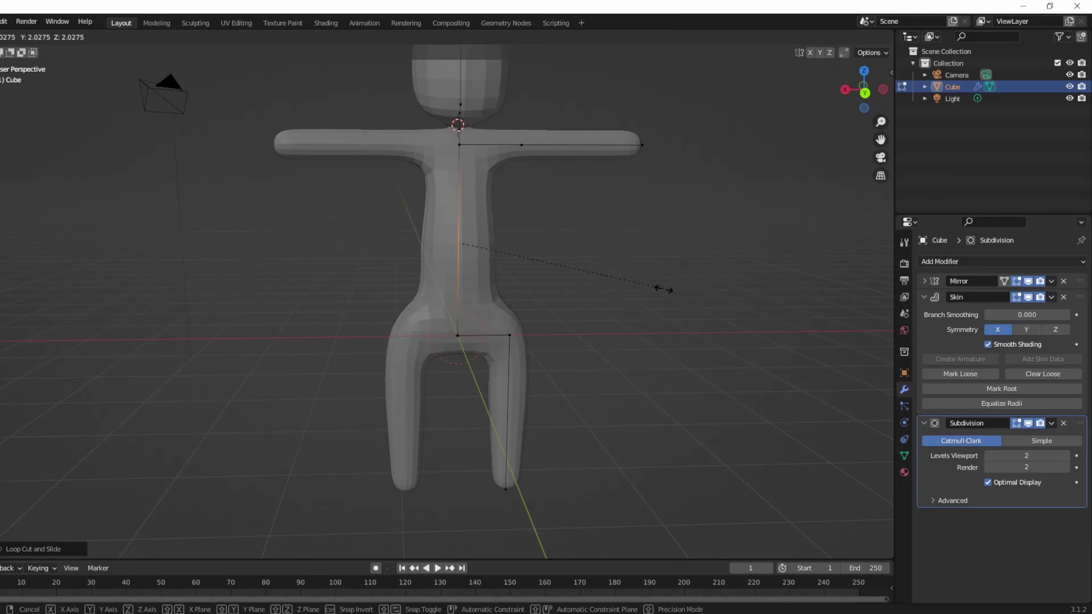
pyautogui.click(459, 145)
pyautogui.hotkey('ctrl', 'a')
pyautogui.click(701, 225)
pyautogui.moveTo(701, 225)
pyautogui.mouseDown(button='middle')
pyautogui.moveTo(584, 257)
pyautogui.moveTo(495, 313)
pyautogui.mouseUp(button='middle')
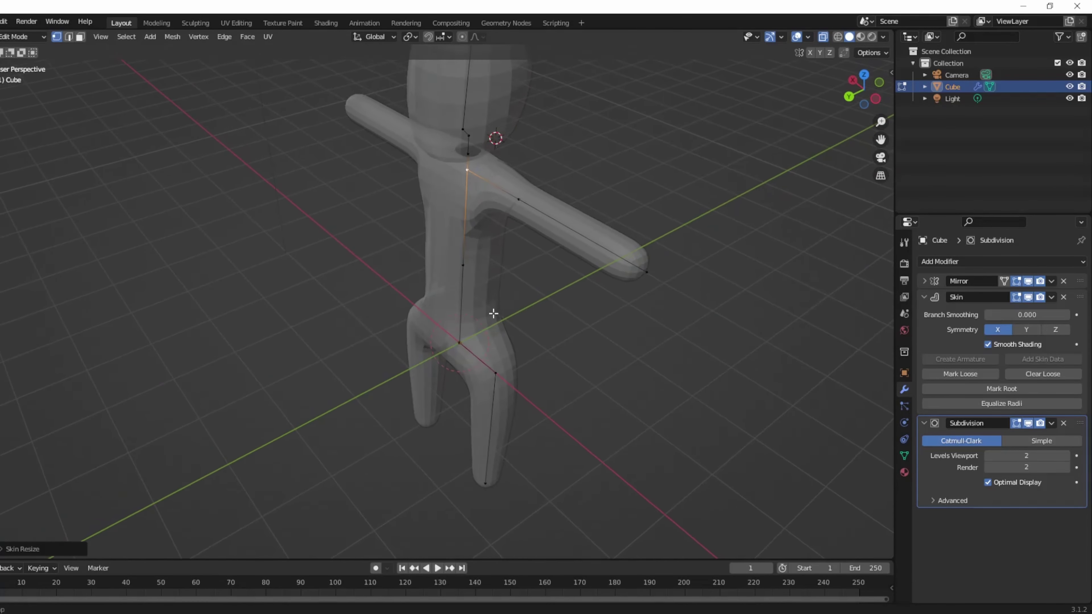
# Extend the arm tip along X and thin its skin
pyautogui.press('e')
pyautogui.press('x')
pyautogui.click(707, 322)
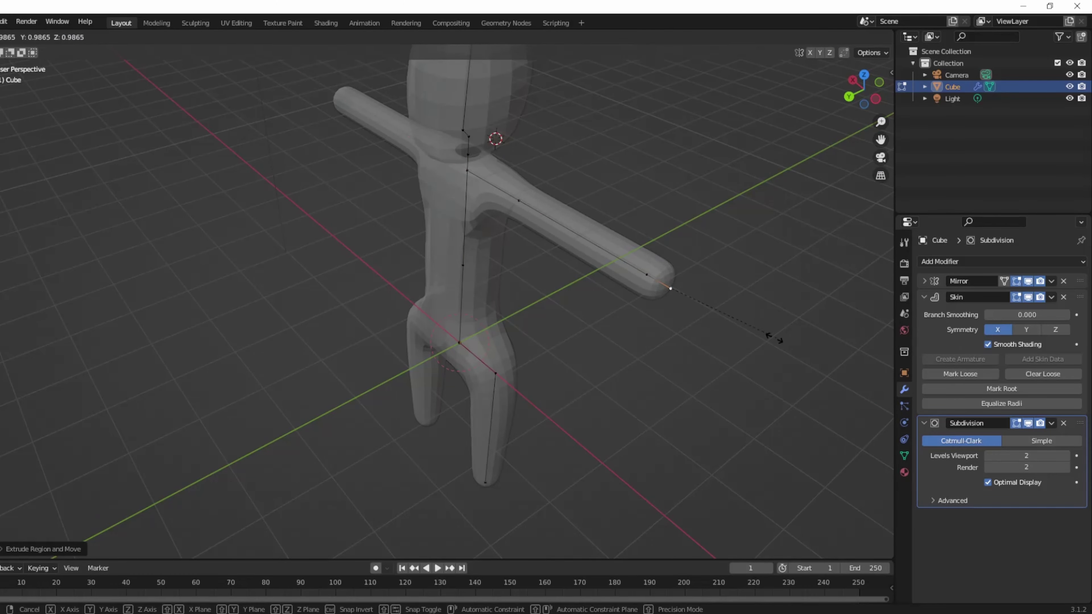
pyautogui.hotkey('ctrl', 'a')
pyautogui.click(734, 317)
# In top view, extrude a thumb and two finger branches from the hand
pyautogui.press('KP_7')
pyautogui.scroll(6, 561, 297)
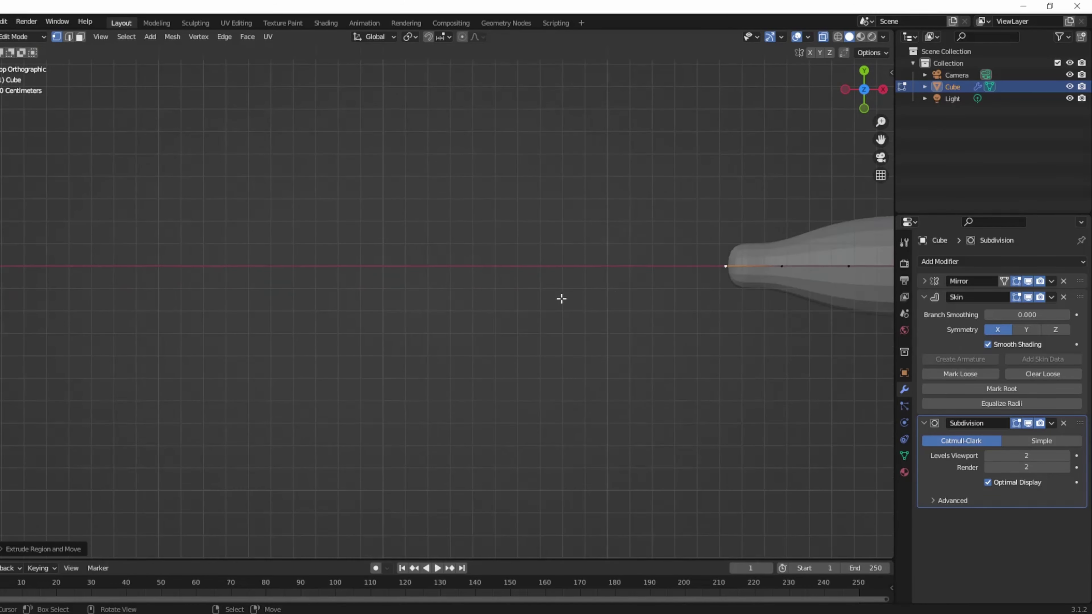
pyautogui.scroll(3, 676, 312)
pyautogui.scroll(-1, 693, 366)
pyautogui.press('e')
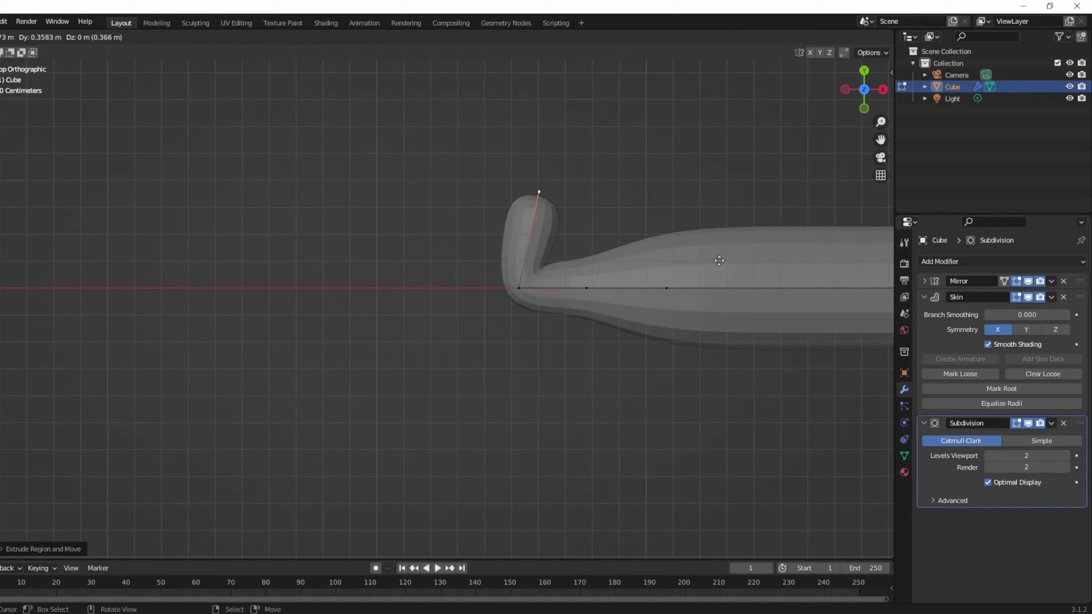
pyautogui.click(610, 326)
pyautogui.press('e')
pyautogui.click(554, 385)
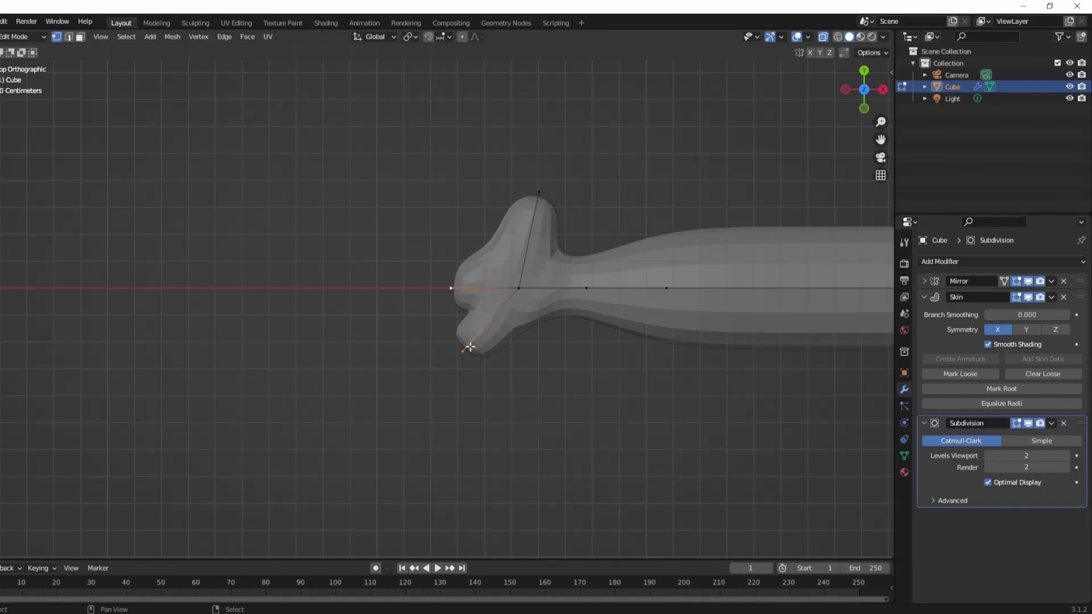
pyautogui.press('e')
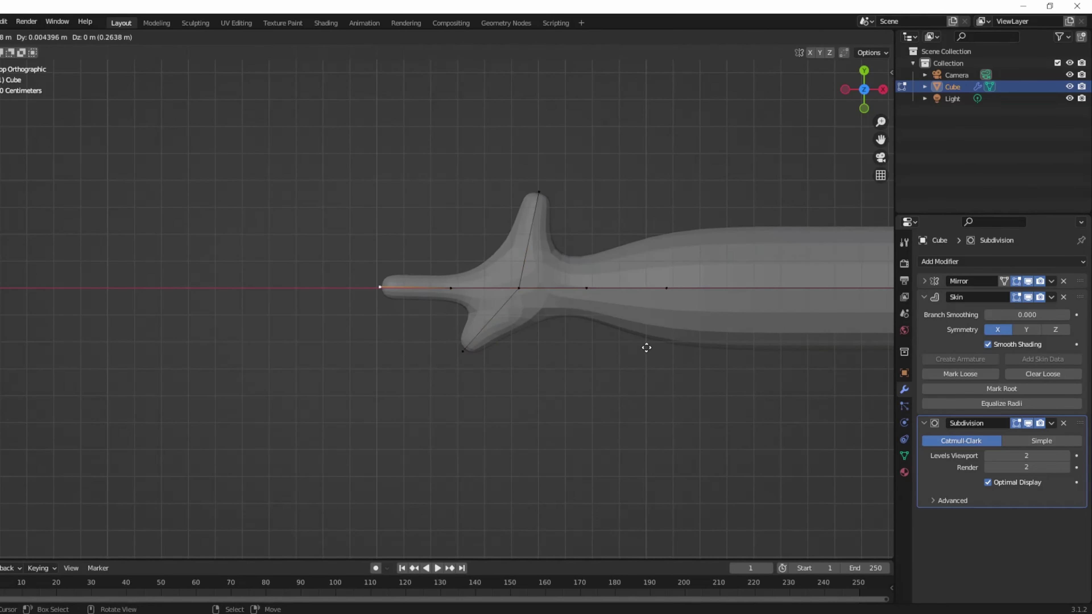
pyautogui.click(539, 368)
# Thin the skin of the hand and finger vertices and check the result
pyautogui.moveTo(366, 260); pyautogui.dragTo(487, 390)
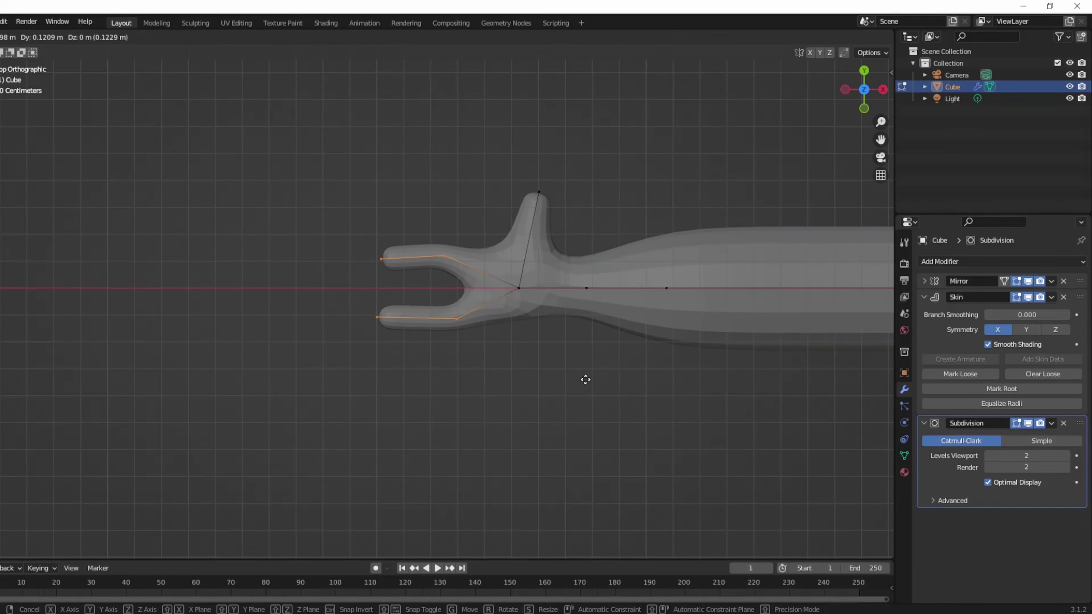
pyautogui.press('Tab')
pyautogui.moveTo(585, 378)
pyautogui.mouseDown(button='middle')
pyautogui.moveTo(681, 393)
pyautogui.moveTo(556, 195)
pyautogui.mouseUp(button='middle')
pyautogui.press('Tab')
pyautogui.hotkey('ctrl', 'a')
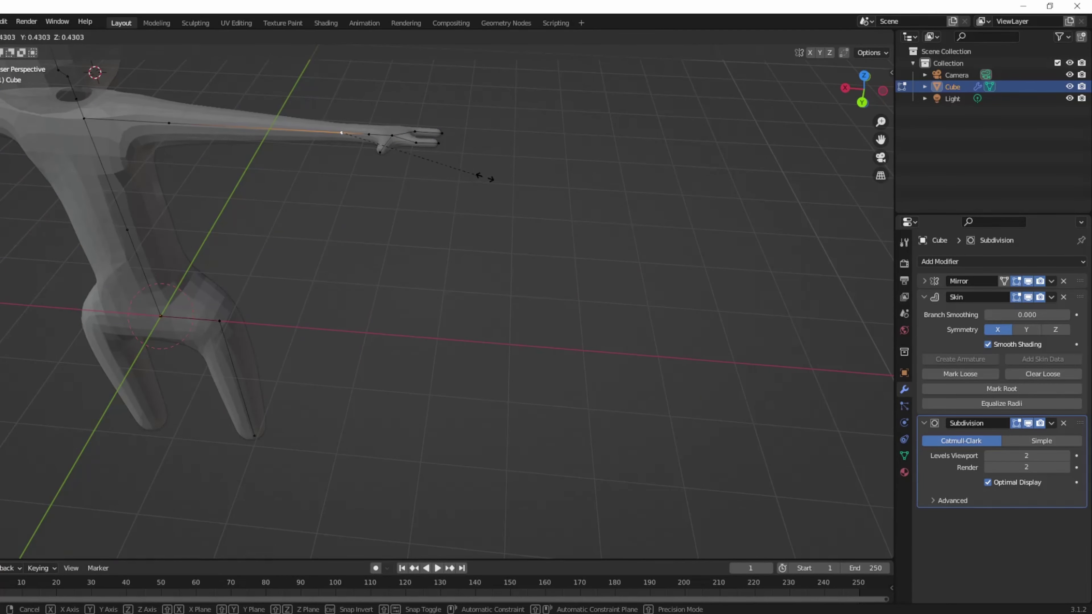
pyautogui.click(485, 177)
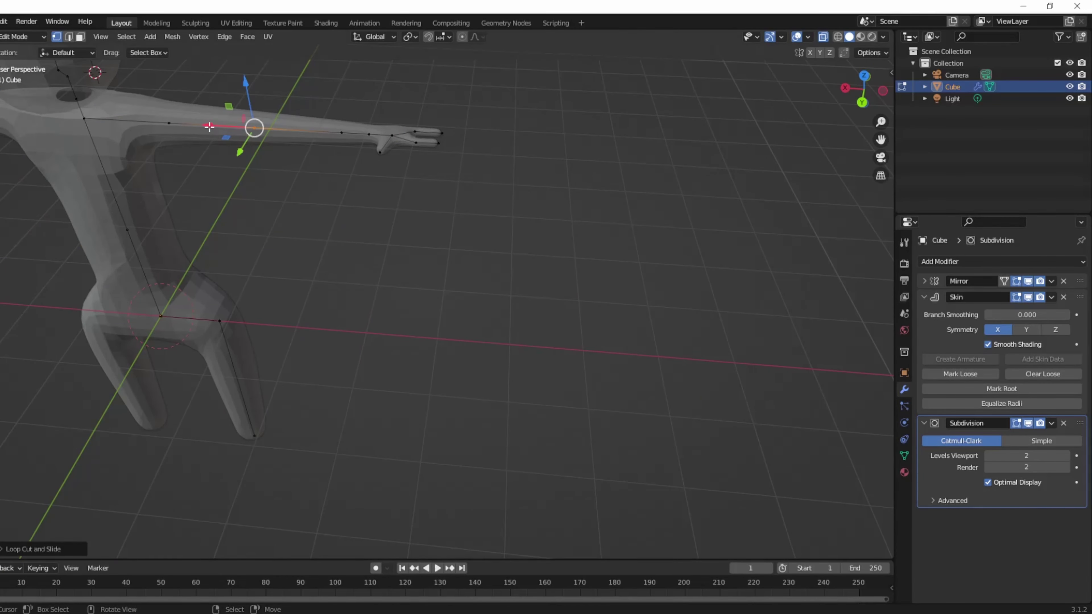
pyautogui.press('Tab')
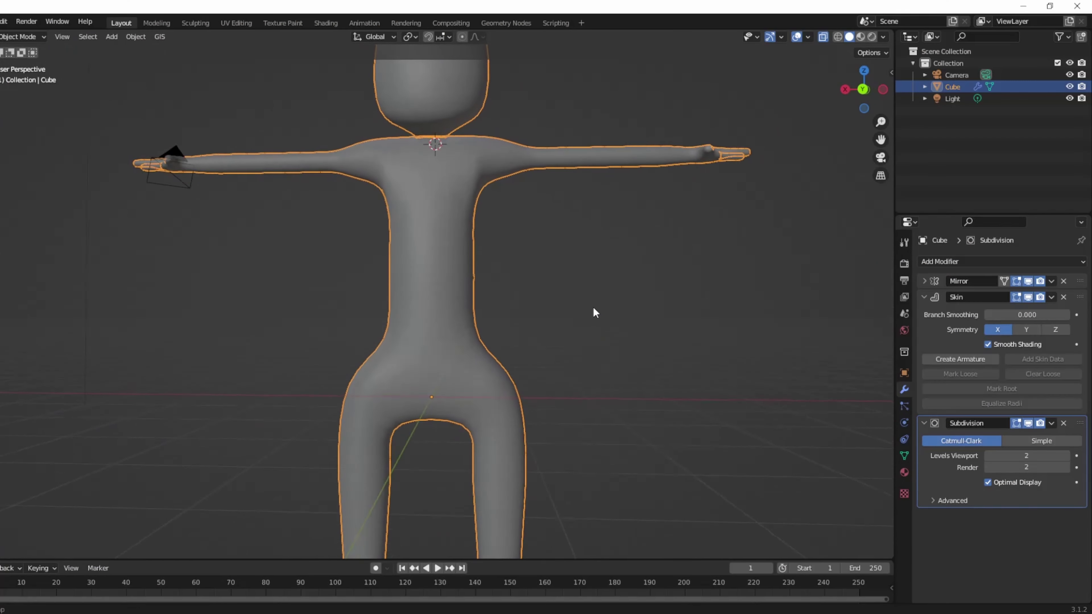
pyautogui.scroll(-5, 594, 313)
pyautogui.press('Tab')
# Move a leg vertex with Y excluded so the legs angle apart, then leave Edit Mode
pyautogui.press('g')
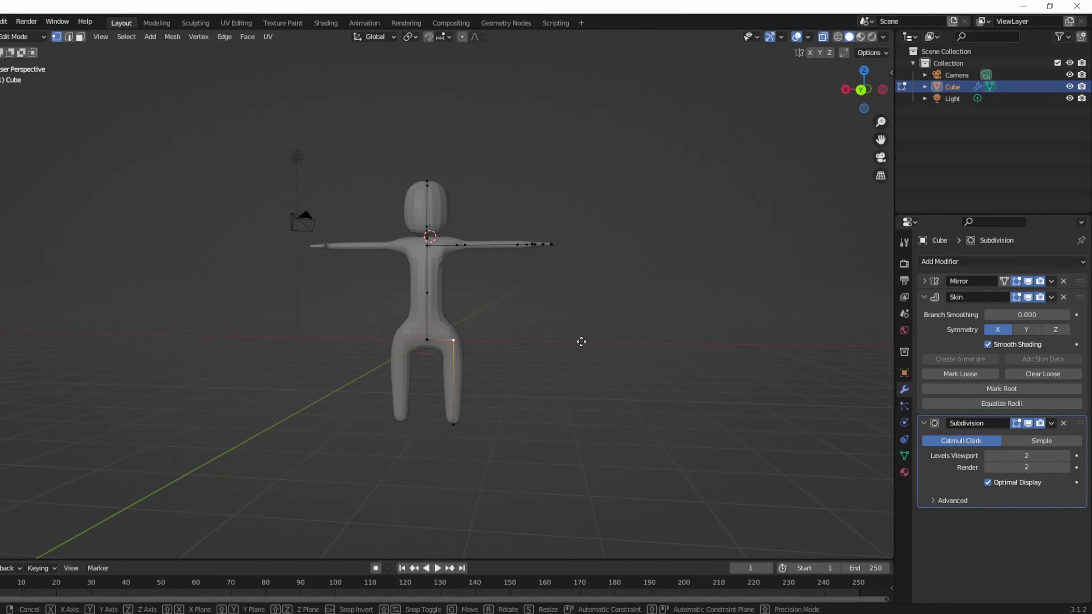
pyautogui.hotkey('shift', 'y')
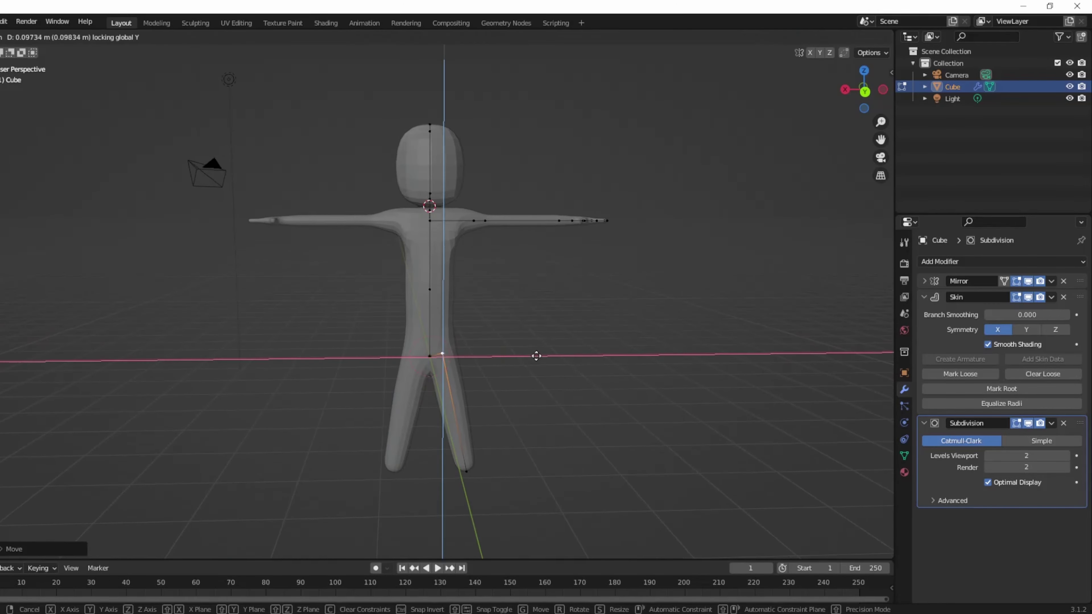
pyautogui.click(536, 356)
pyautogui.moveTo(578, 371)
pyautogui.mouseDown(button='middle')
pyautogui.moveTo(458, 373)
pyautogui.moveTo(573, 450)
pyautogui.mouseUp(button='middle')
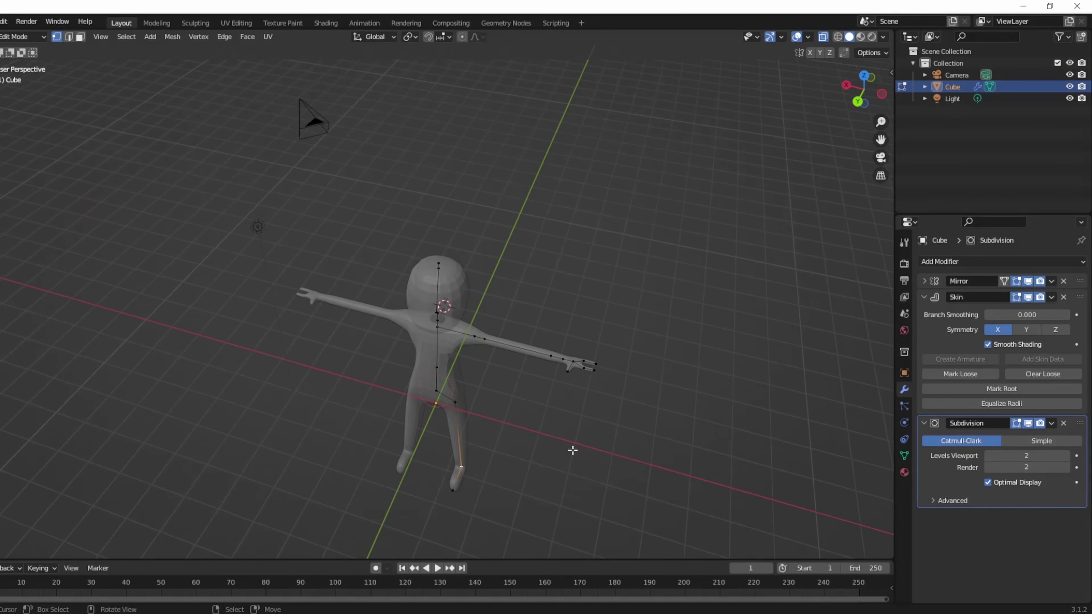
pyautogui.scroll(4, 573, 450)
pyautogui.press('Tab')
pyautogui.moveTo(476, 376); pyautogui.dragTo(653, 195, button='middle')
# Add a UV sphere and scale it down to eye size on the head
pyautogui.scroll(2, 471, 243)
pyautogui.hotkey('shift', 'a')
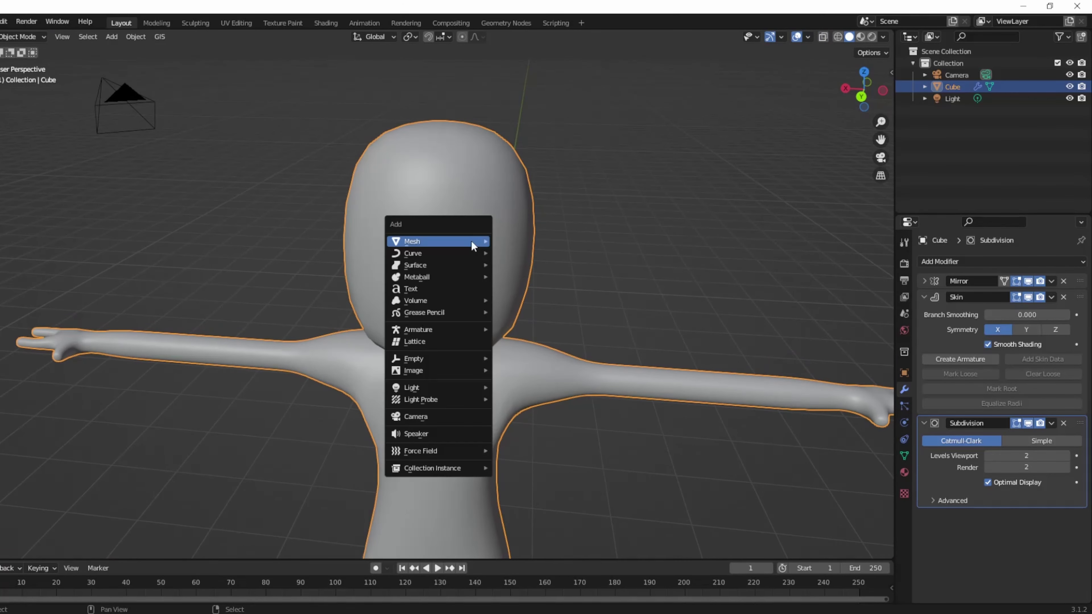
pyautogui.click(531, 276)
pyautogui.press('s')
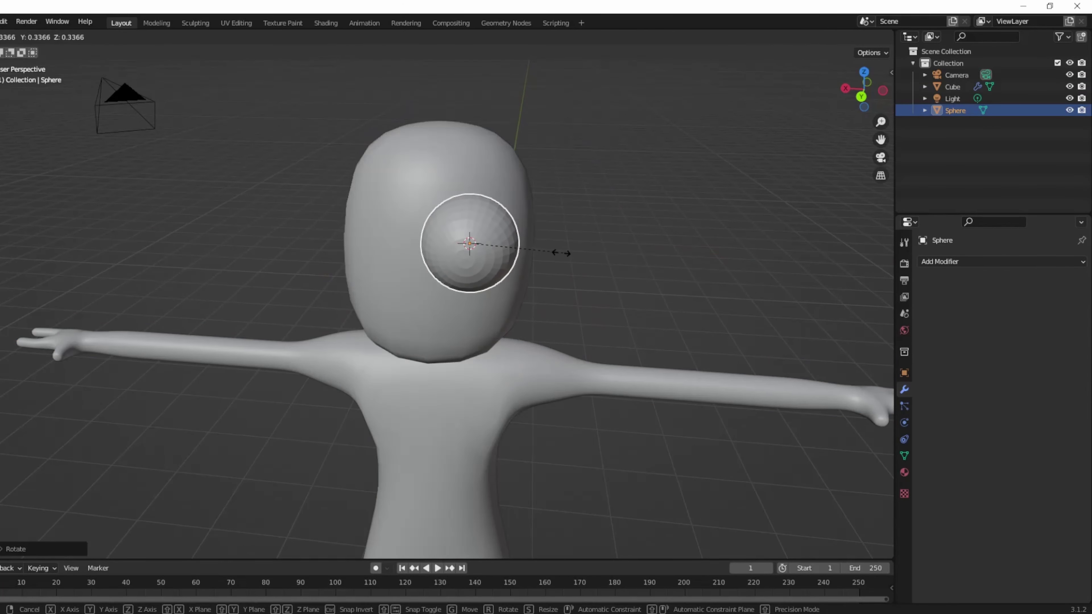
pyautogui.click(478, 245)
# Add a Mirror modifier to the eye sphere to create the second eye
pyautogui.moveTo(479, 245)
pyautogui.mouseDown(button='middle')
pyautogui.moveTo(389, 284)
pyautogui.moveTo(465, 268)
pyautogui.mouseUp(button='middle')
pyautogui.scroll(3, 389, 283)
pyautogui.scroll(2, 465, 268)
pyautogui.click(945, 262)
pyautogui.click(846, 398)
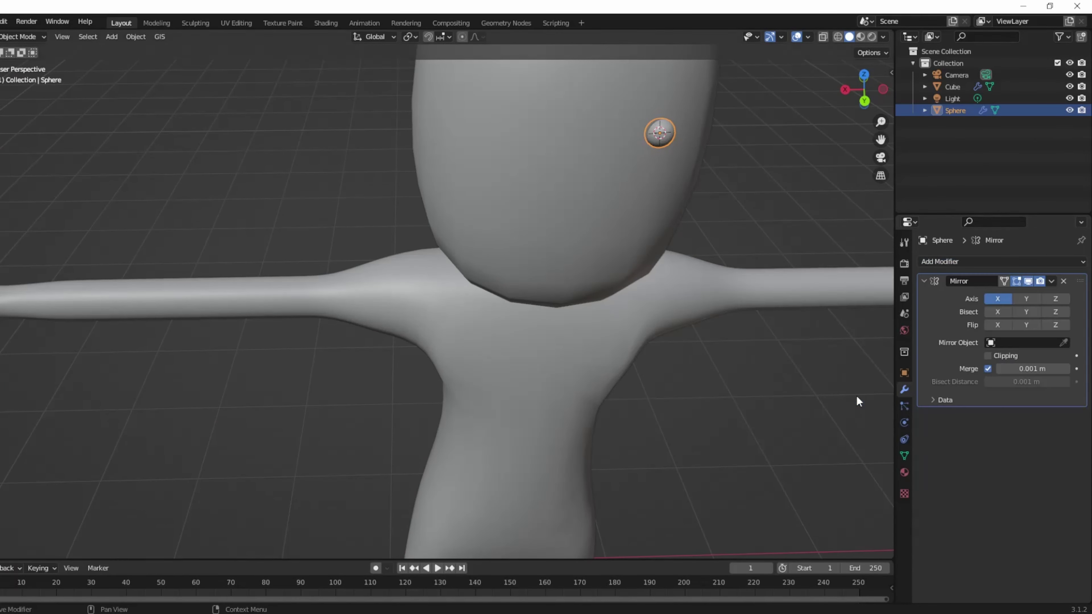
pyautogui.keyDown('shift'); pyautogui.moveTo(720, 184); pyautogui.dragTo(655, 272, button='middle'); pyautogui.keyUp('shift')
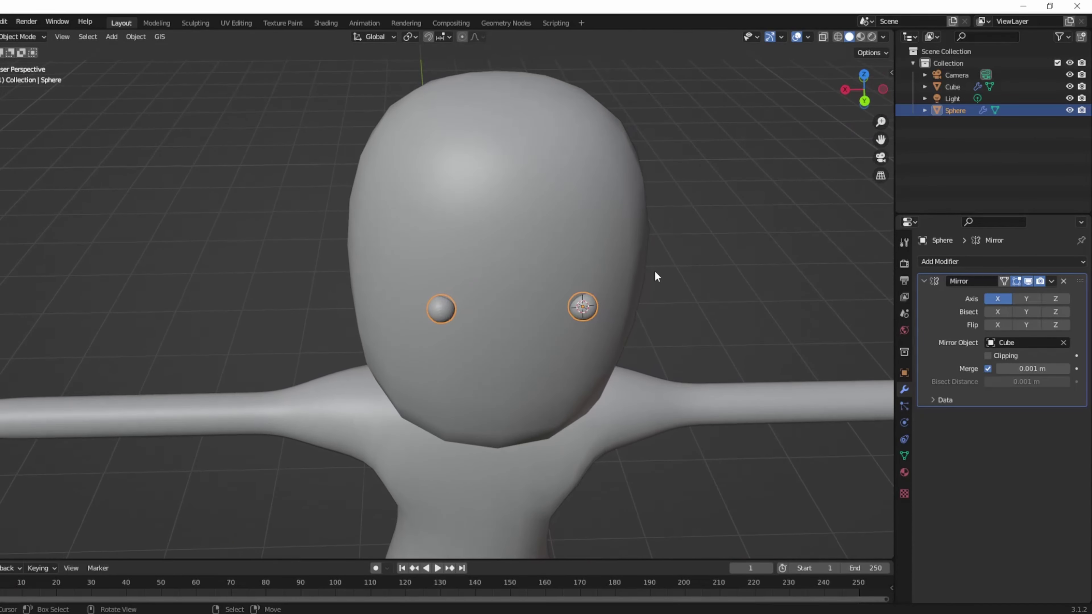
# Add a plane for the eyebrow, shrink it, and rotate it around X
pyautogui.hotkey('shift', 'a')
pyautogui.click(650, 296)
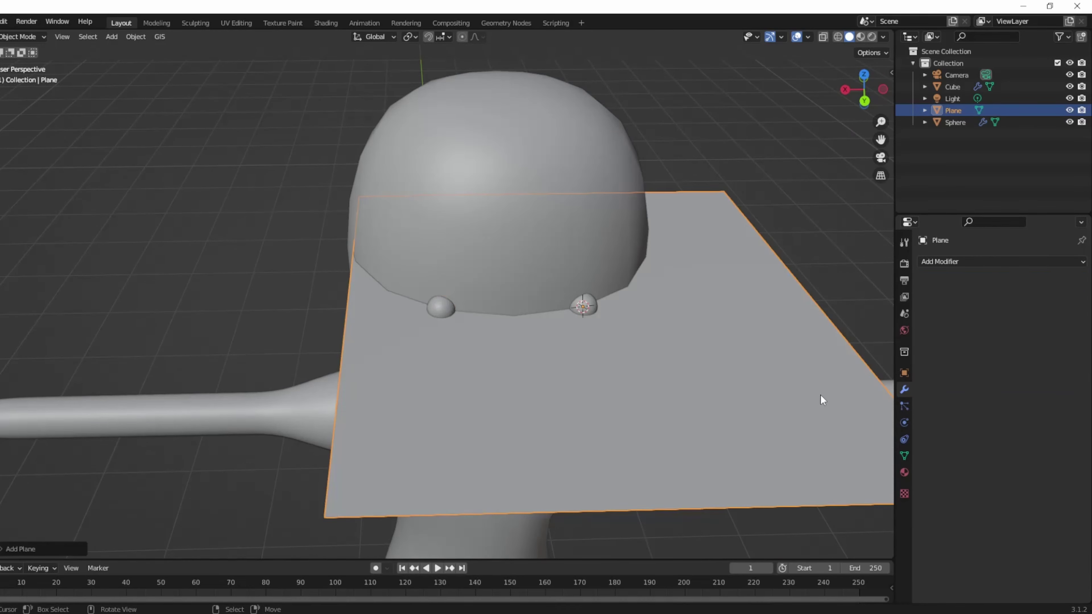
pyautogui.press('s')
pyautogui.click(599, 329)
pyautogui.press('r')
pyautogui.press('x')
pyautogui.click(756, 316)
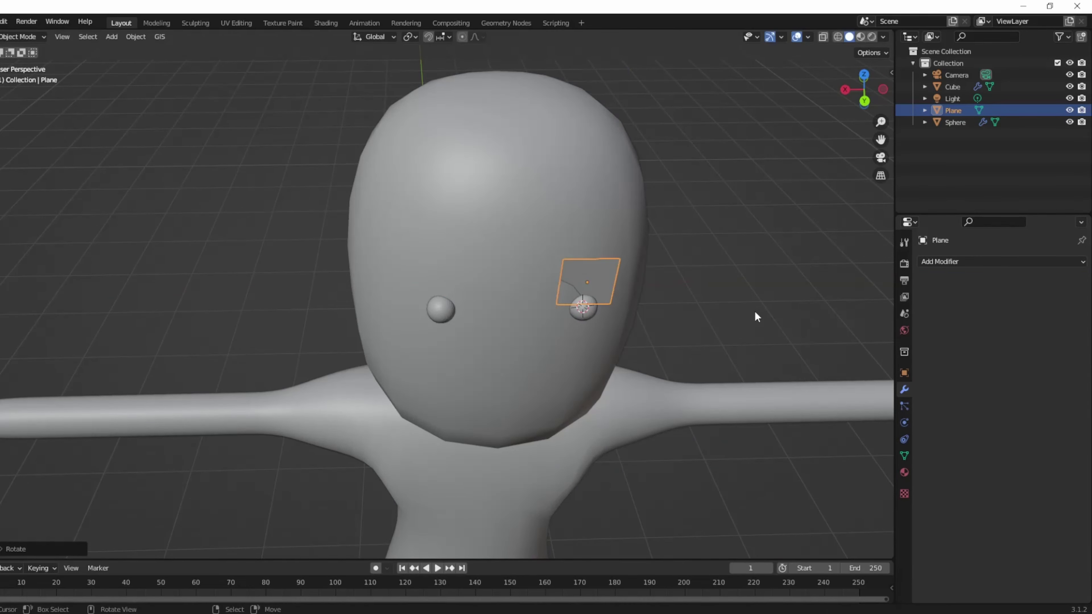
# Tilt the eyebrow plane further and set the Solidify thickness to about 0.49 m
pyautogui.press('r')
pyautogui.press('x')
pyautogui.click(629, 288)
pyautogui.press('Tab')
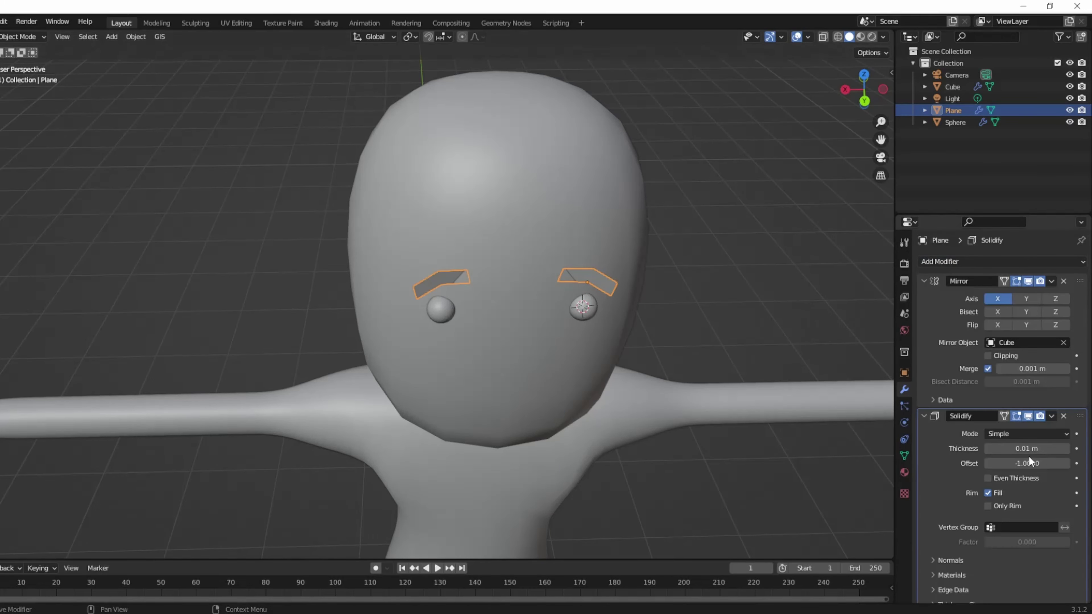
pyautogui.moveTo(1026, 448); pyautogui.dragTo(1045, 448)
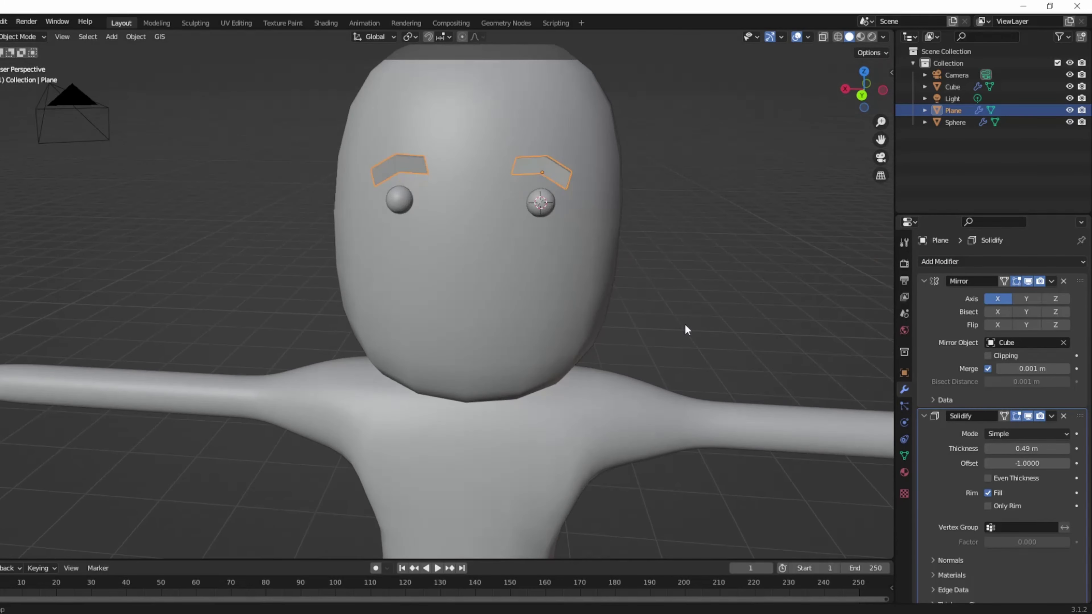
pyautogui.moveTo(706, 321)
pyautogui.mouseDown(button='middle')
pyautogui.moveTo(681, 322)
pyautogui.moveTo(687, 315)
pyautogui.moveTo(646, 338)
pyautogui.moveTo(715, 293)
pyautogui.mouseUp(button='middle')
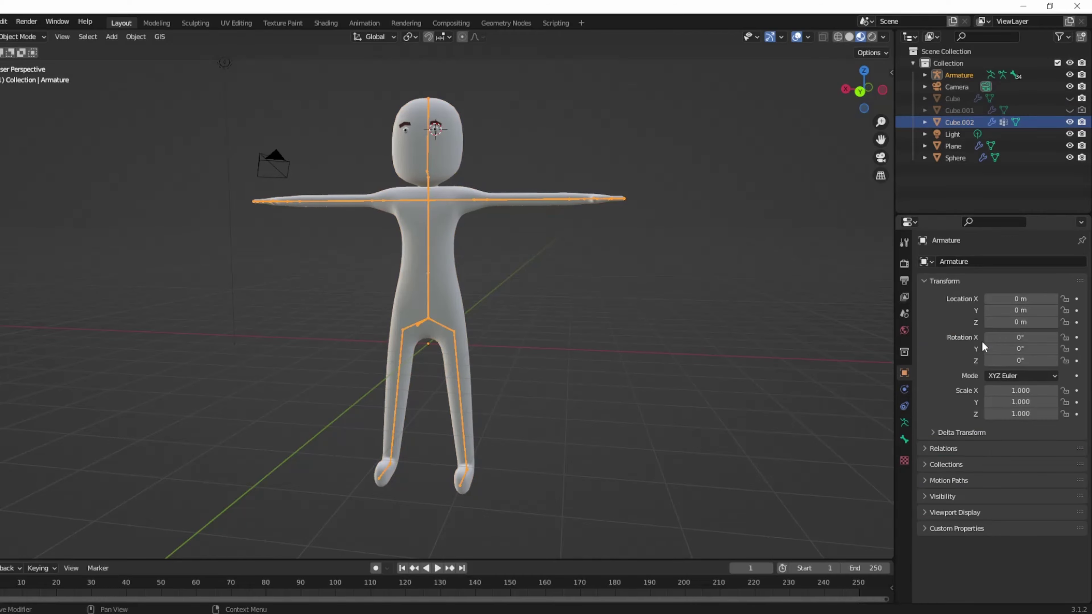
# Switch the armature to Pose Mode and rotate the arm bones to raise the arms
pyautogui.moveTo(645, 283)
pyautogui.mouseDown(button='middle')
pyautogui.moveTo(589, 281)
pyautogui.moveTo(683, 276)
pyautogui.mouseUp(button='middle')
pyautogui.click(21, 37)
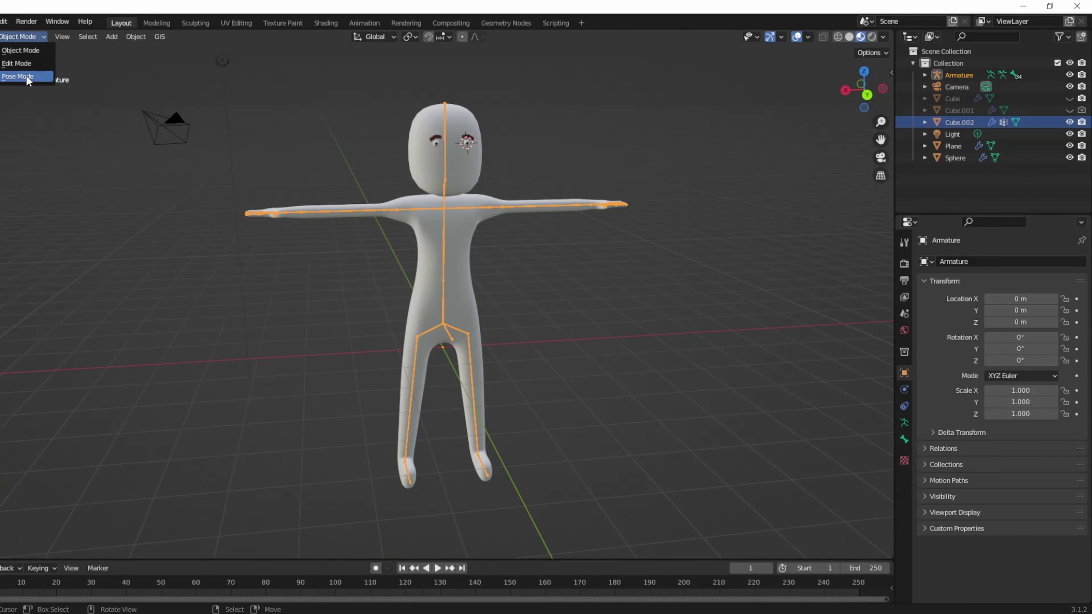
pyautogui.click(17, 77)
pyautogui.press('r')
pyautogui.click(499, 325)
pyautogui.moveTo(498, 324); pyautogui.dragTo(609, 274, button='middle')
pyautogui.moveTo(476, 224); pyautogui.dragTo(675, 383)
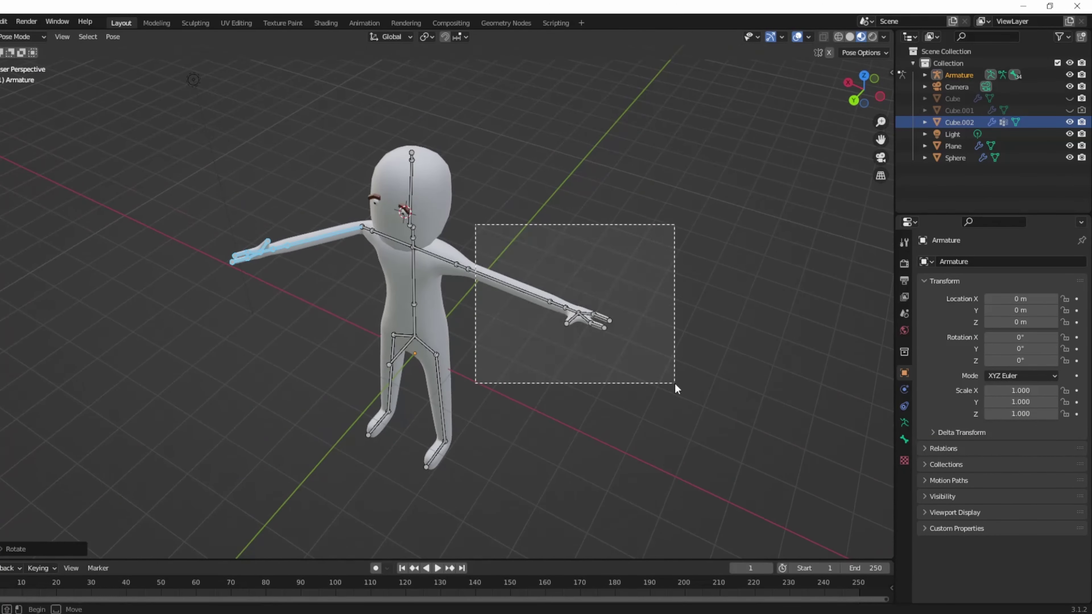
pyautogui.press('r')
pyautogui.click(602, 327)
# Rotate Bone.02 to bend the torso, after cancelling a hip bone rotation
pyautogui.moveTo(602, 327); pyautogui.dragTo(636, 382, button='middle')
pyautogui.click(370, 316)
pyautogui.press('r')
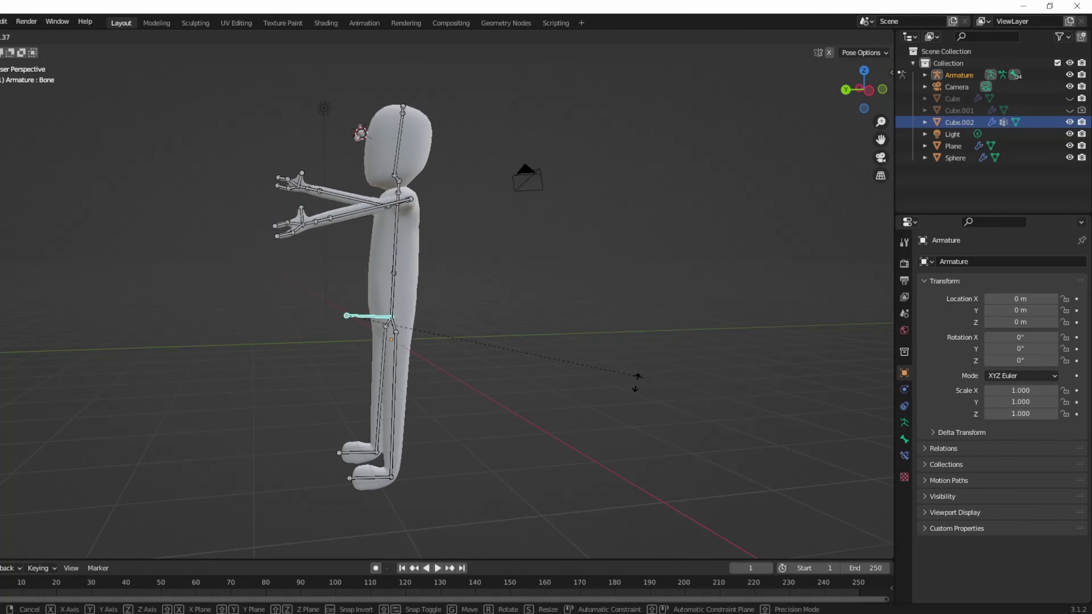
pyautogui.press('Escape')
pyautogui.click(392, 297)
pyautogui.press('r')
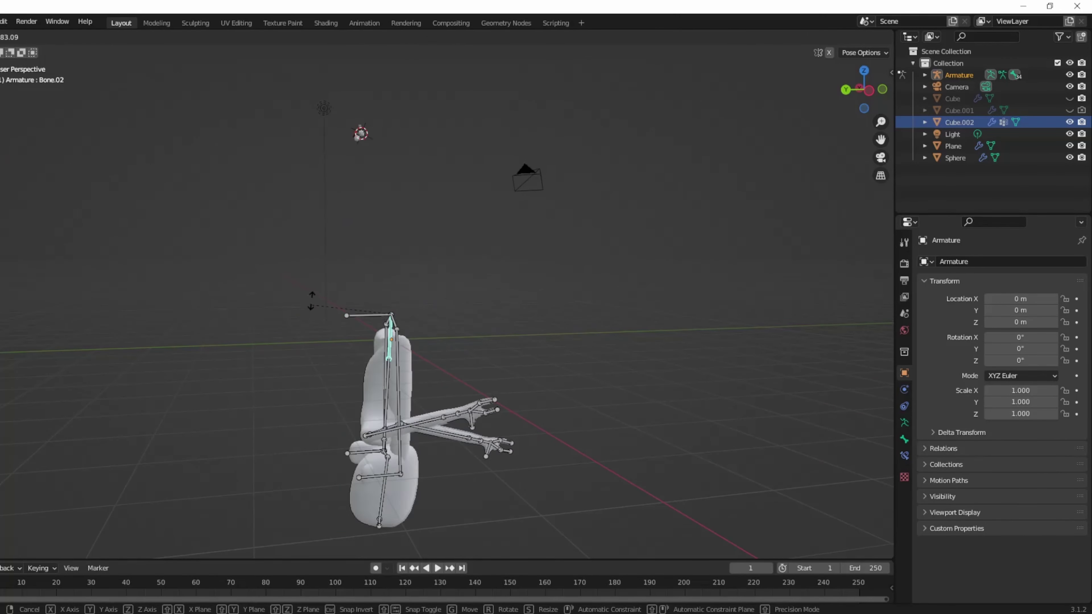
pyautogui.click(326, 378)
# Rotate leg bone Bone.03 to swing the leg, then select other rig bones
pyautogui.click(386, 400)
pyautogui.press('r')
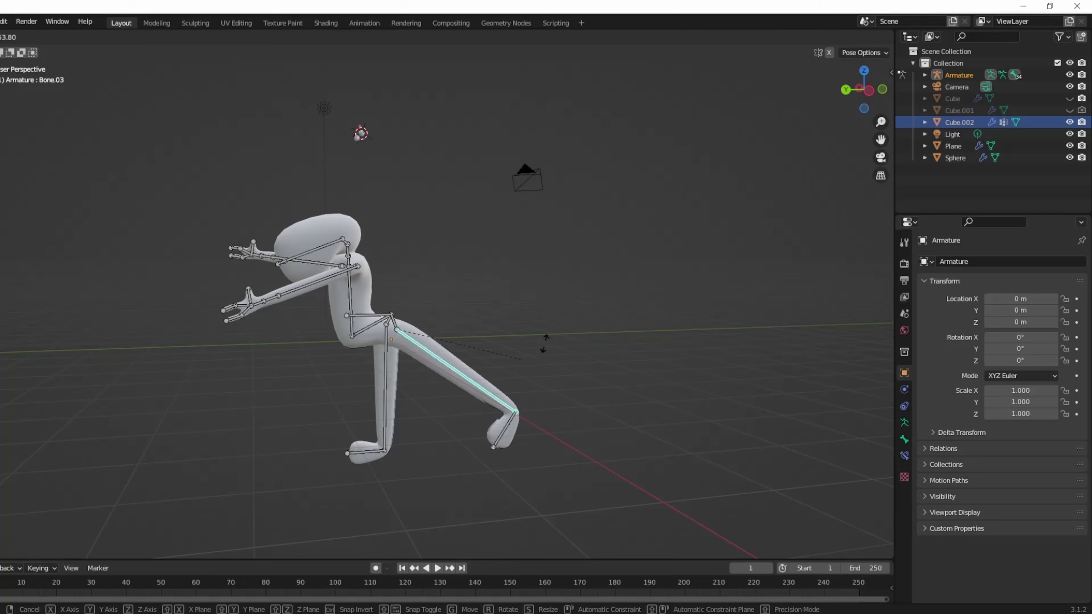
pyautogui.click(544, 344)
pyautogui.click(390, 449)
pyautogui.click(391, 244)
pyautogui.moveTo(427, 243); pyautogui.dragTo(525, 236, button='middle')
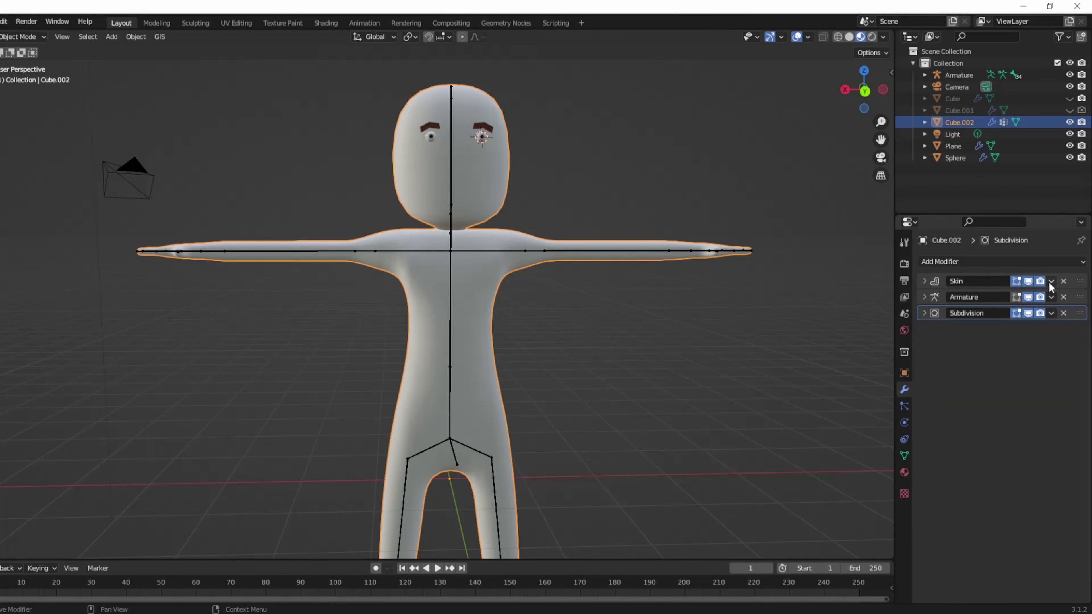
# Apply the Skin modifier to the body and enter Edit Mode with X-ray on
pyautogui.click(1051, 281)
pyautogui.click(1030, 296)
pyautogui.press('Tab')
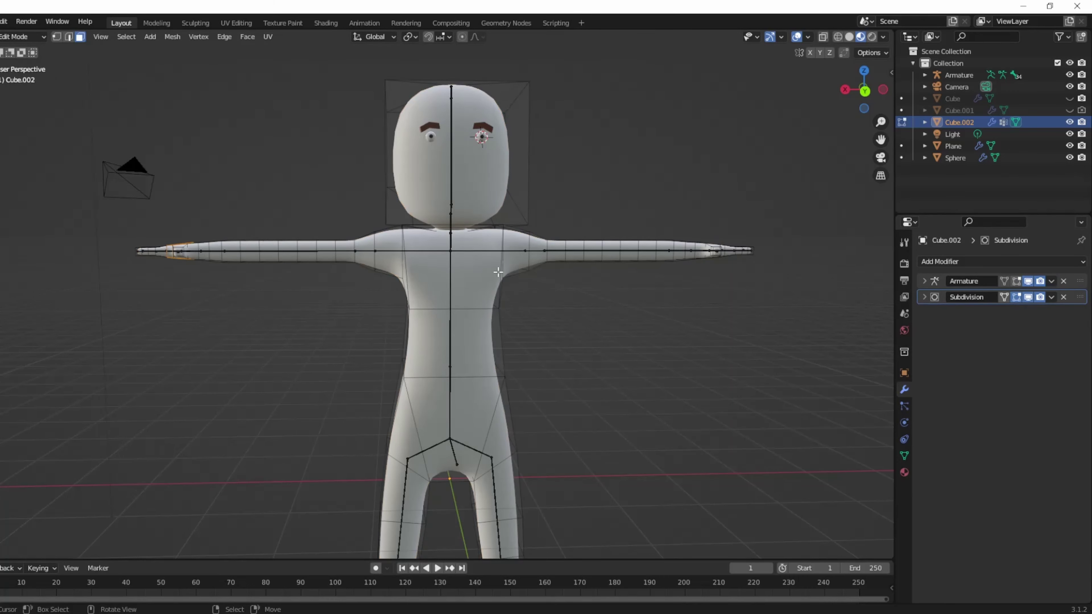
pyautogui.keyDown('shift'); pyautogui.scroll(-2, 514, 291); pyautogui.keyUp('shift')
pyautogui.hotkey('alt', 'z')
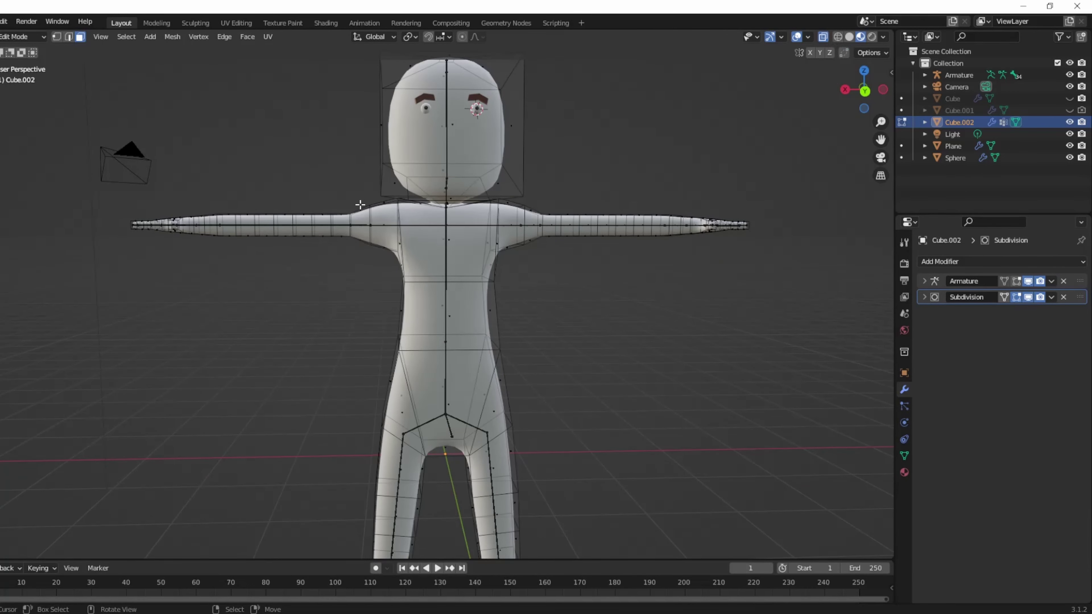
# Select the torso and shoulder faces and give them a new green shirt material
pyautogui.moveTo(361, 181); pyautogui.dragTo(530, 356)
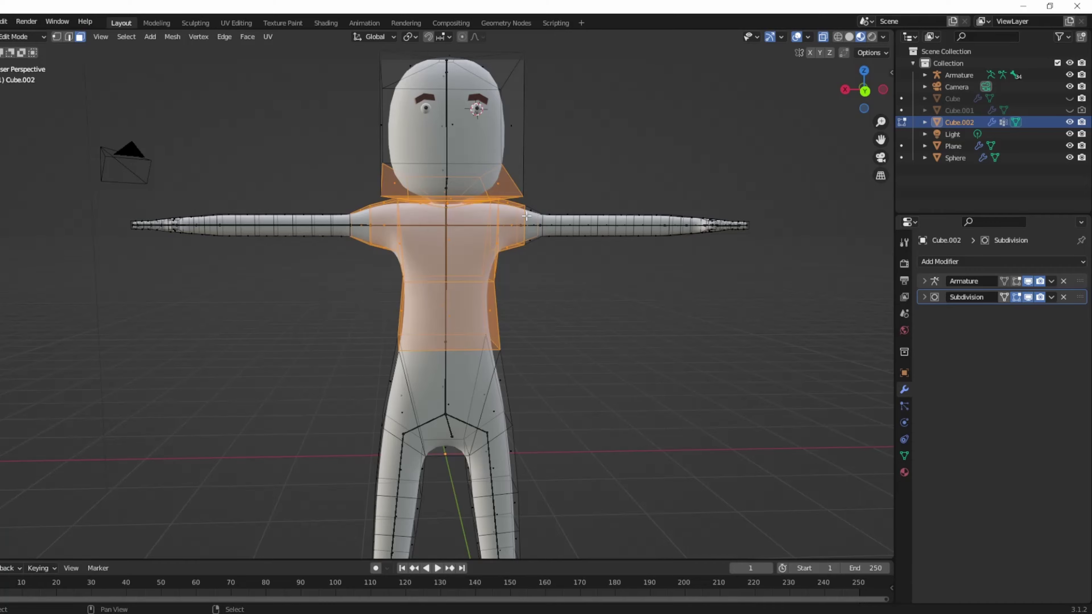
pyautogui.scroll(2, 381, 253)
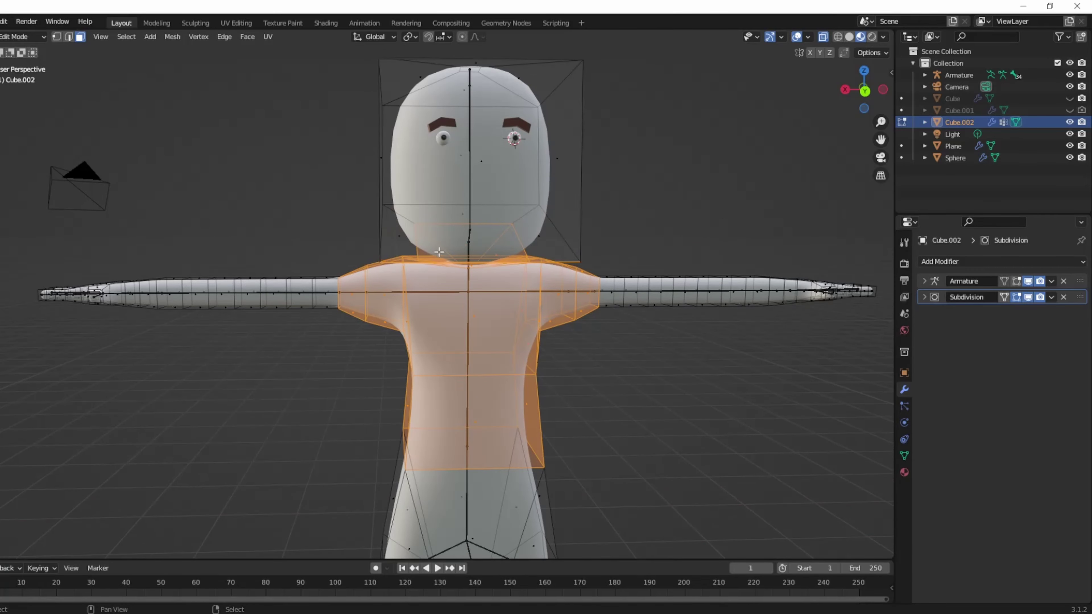
pyautogui.moveTo(516, 271)
pyautogui.mouseDown(button='middle')
pyautogui.moveTo(419, 261)
pyautogui.moveTo(495, 241)
pyautogui.mouseUp(button='middle')
pyautogui.click(904, 473)
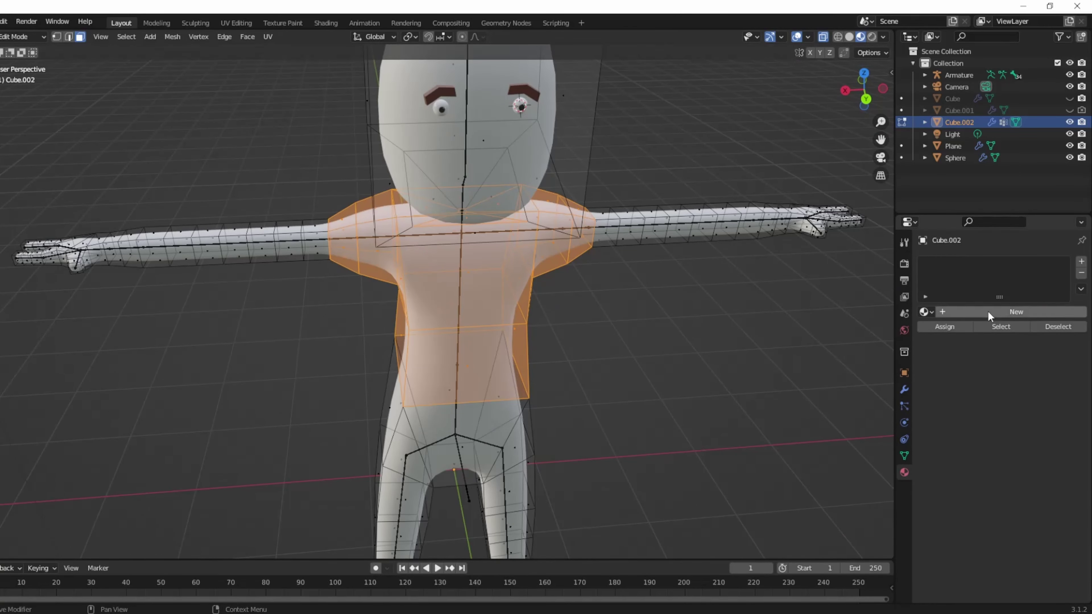
pyautogui.click(1081, 261)
pyautogui.click(957, 335)
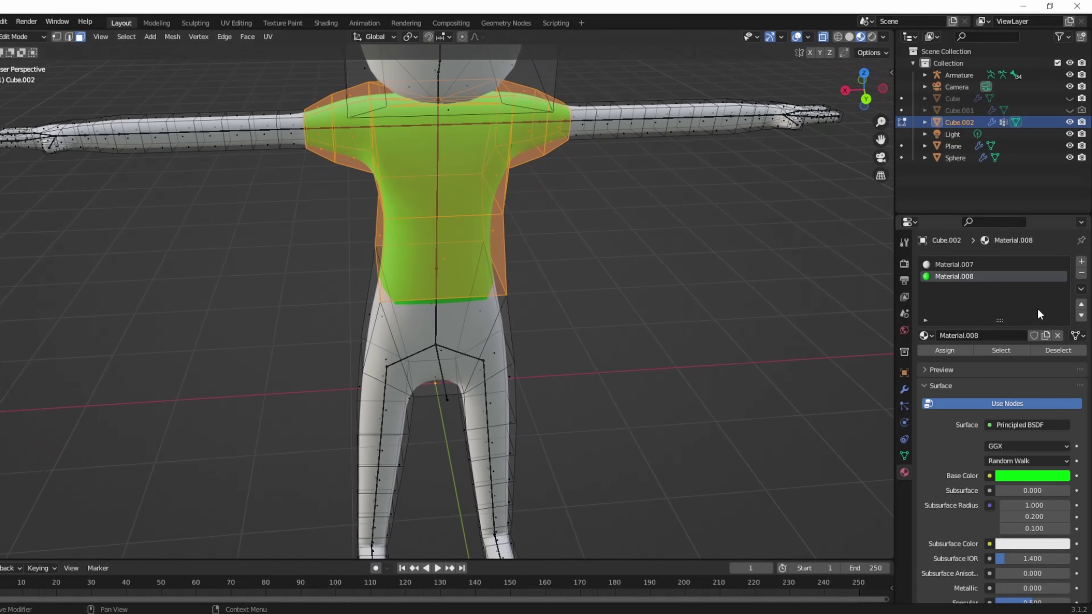
# Select the lower-body faces and give them a new darker green shorts material
pyautogui.click(1081, 261)
pyautogui.scroll(2, 348, 250)
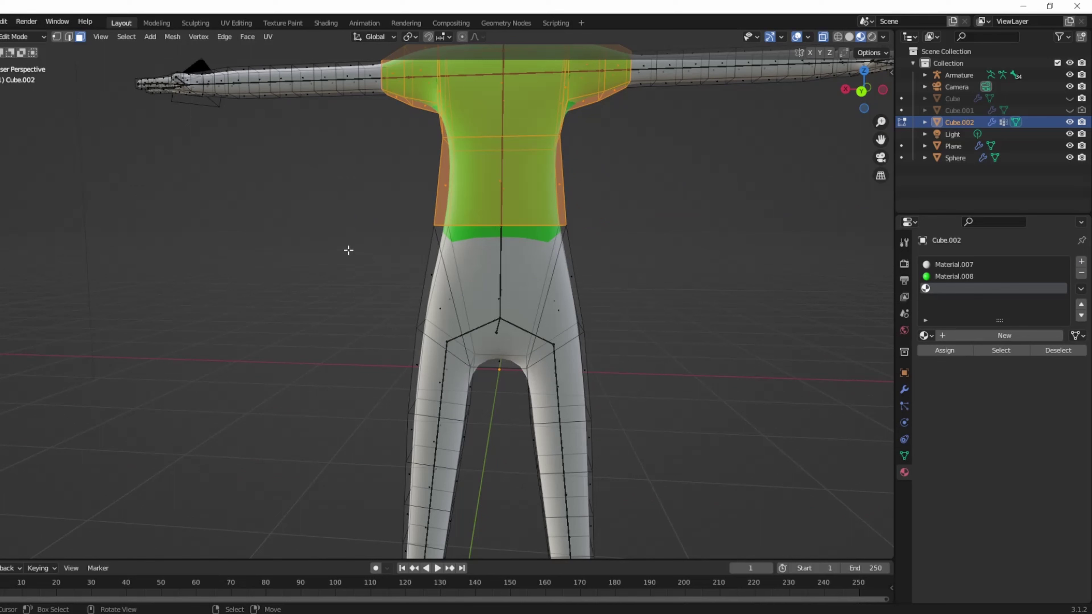
pyautogui.moveTo(340, 253); pyautogui.dragTo(664, 432)
pyautogui.click(996, 338)
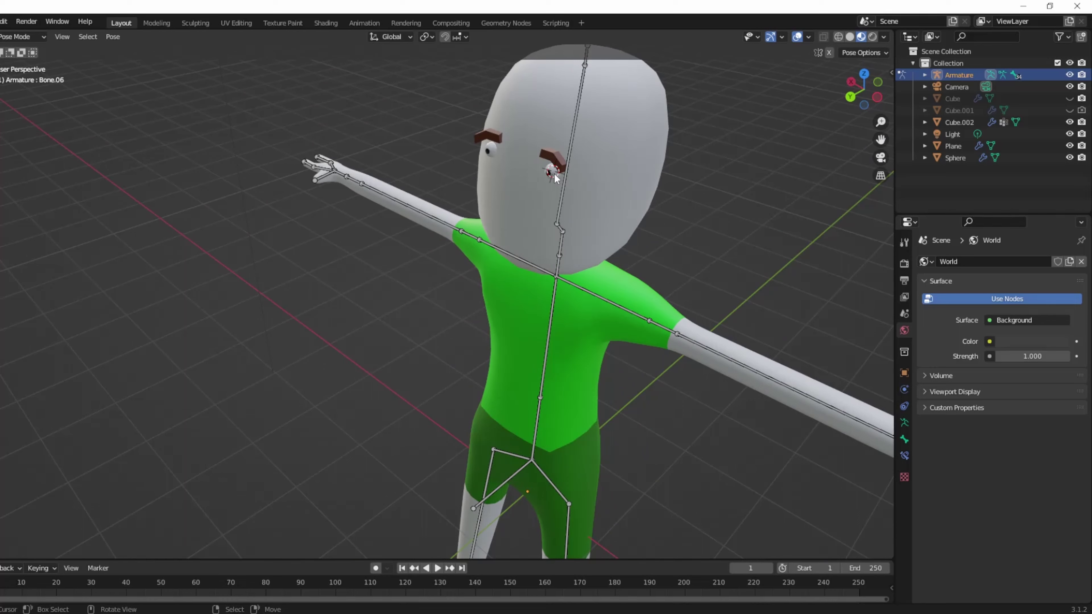
pyautogui.click(22, 36)
# Parent both eyes and the eyebrows to the armature's head bone with Bone parenting
pyautogui.keyDown('shift'); pyautogui.click(556, 160); pyautogui.keyUp('shift')
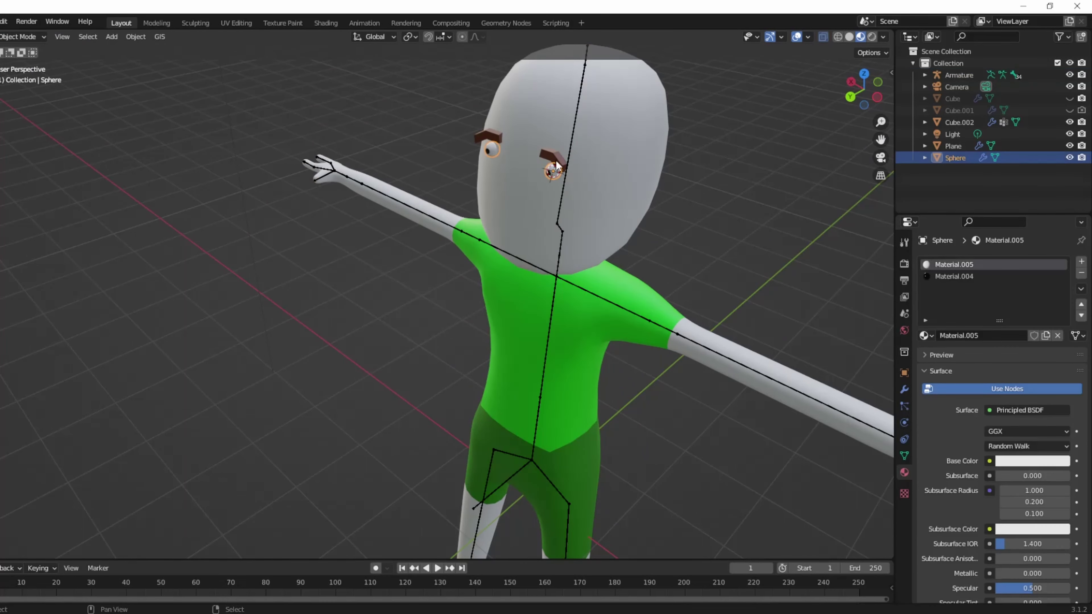
pyautogui.keyDown('shift'); pyautogui.click(573, 125); pyautogui.keyUp('shift')
pyautogui.click(21, 37)
pyautogui.click(26, 76)
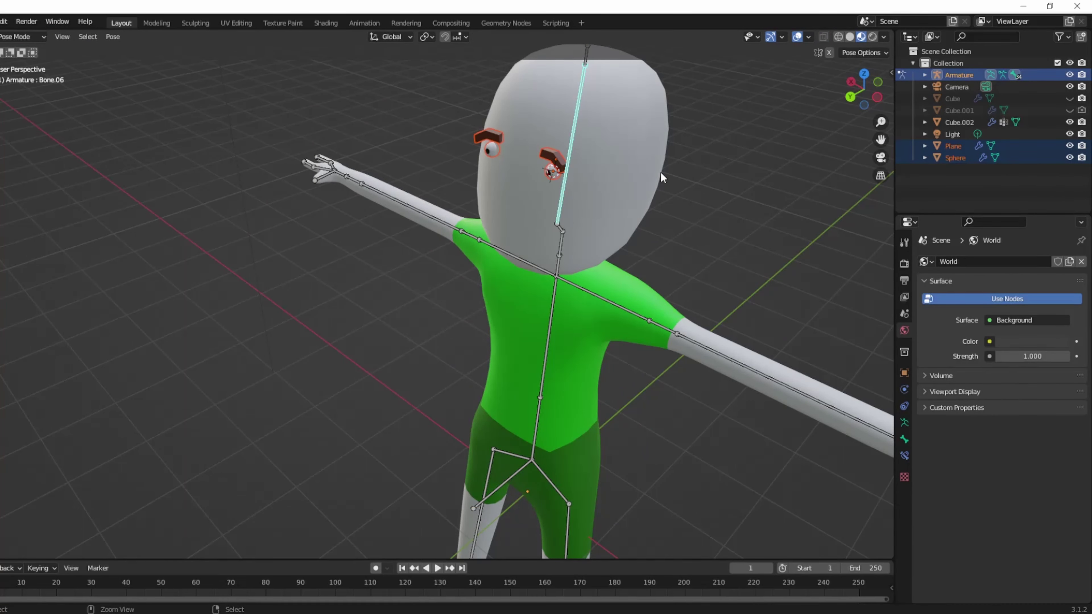
pyautogui.hotkey('ctrl', 'p')
pyautogui.click(598, 309)
pyautogui.press('r')
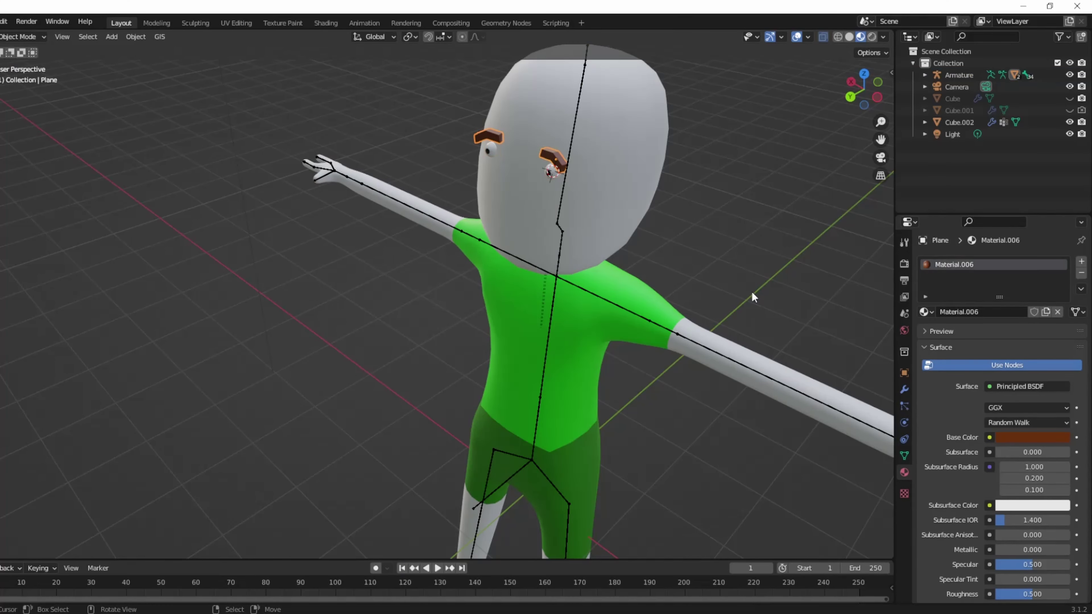
# Apply the eyebrows' Solidify modifier permanently
pyautogui.click(910, 393)
pyautogui.click(1065, 282)
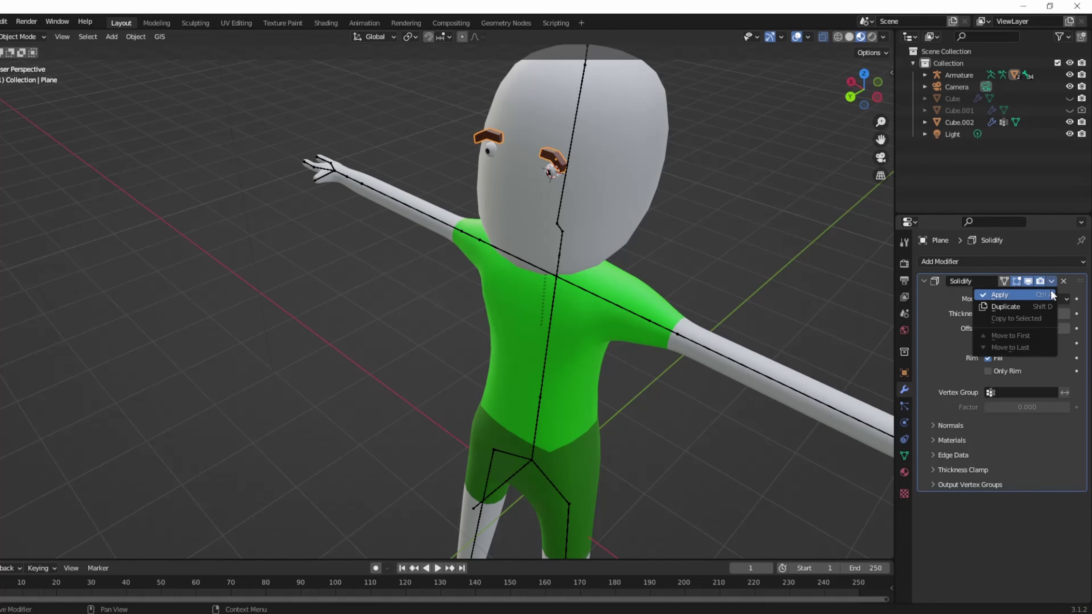
pyautogui.click(1001, 350)
pyautogui.click(543, 379)
pyautogui.hotkey('ctrl', 'Tab')
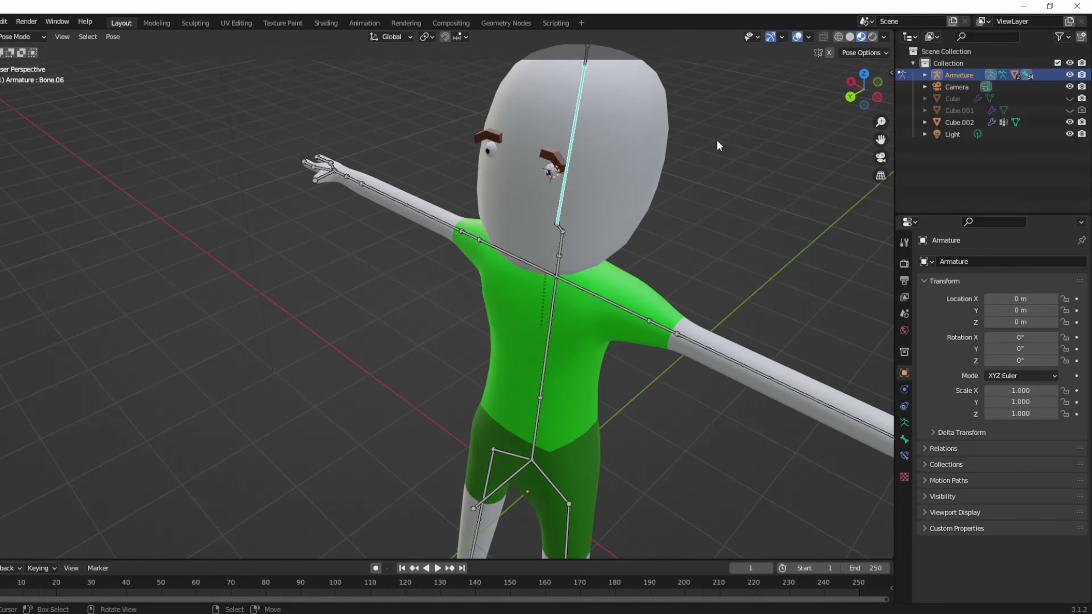
# Rotate the head bone and view from above to confirm the eyes and eyebrows follow
pyautogui.press('r')
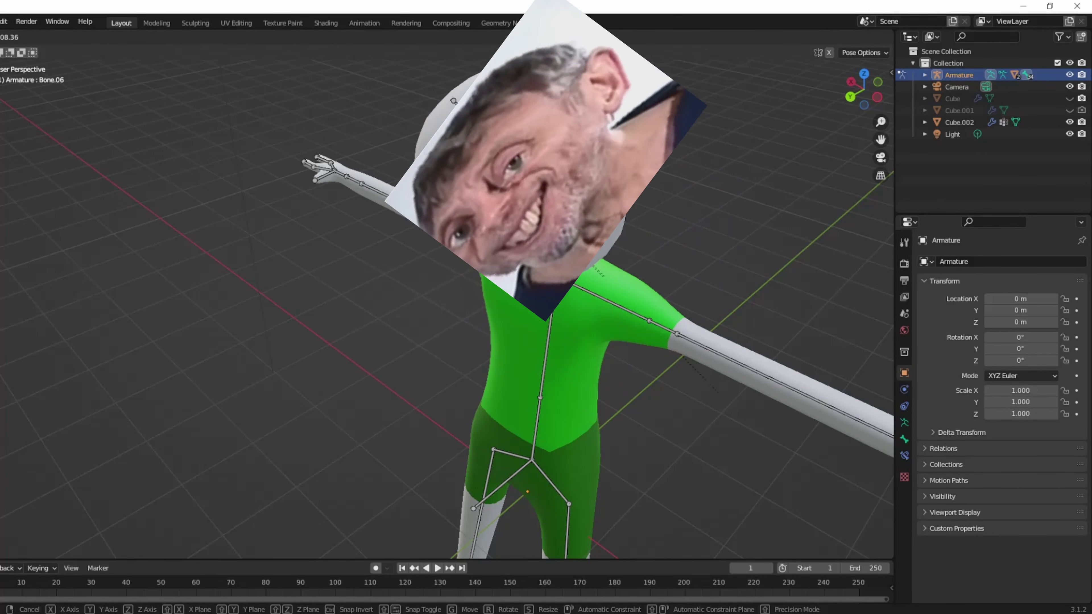
pyautogui.moveTo(559, 301); pyautogui.dragTo(630, 411, button='middle')
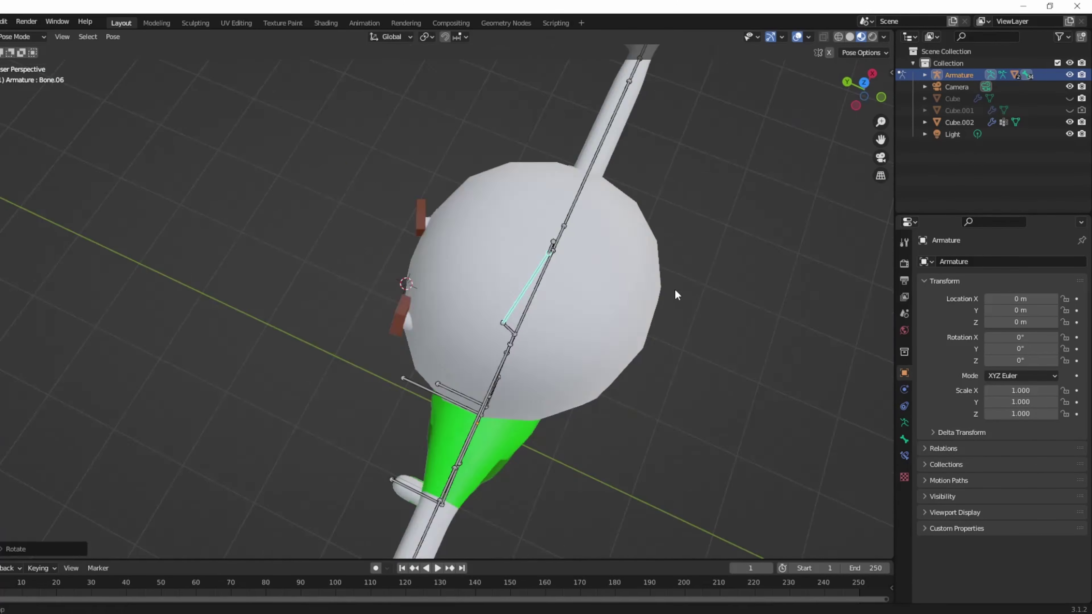